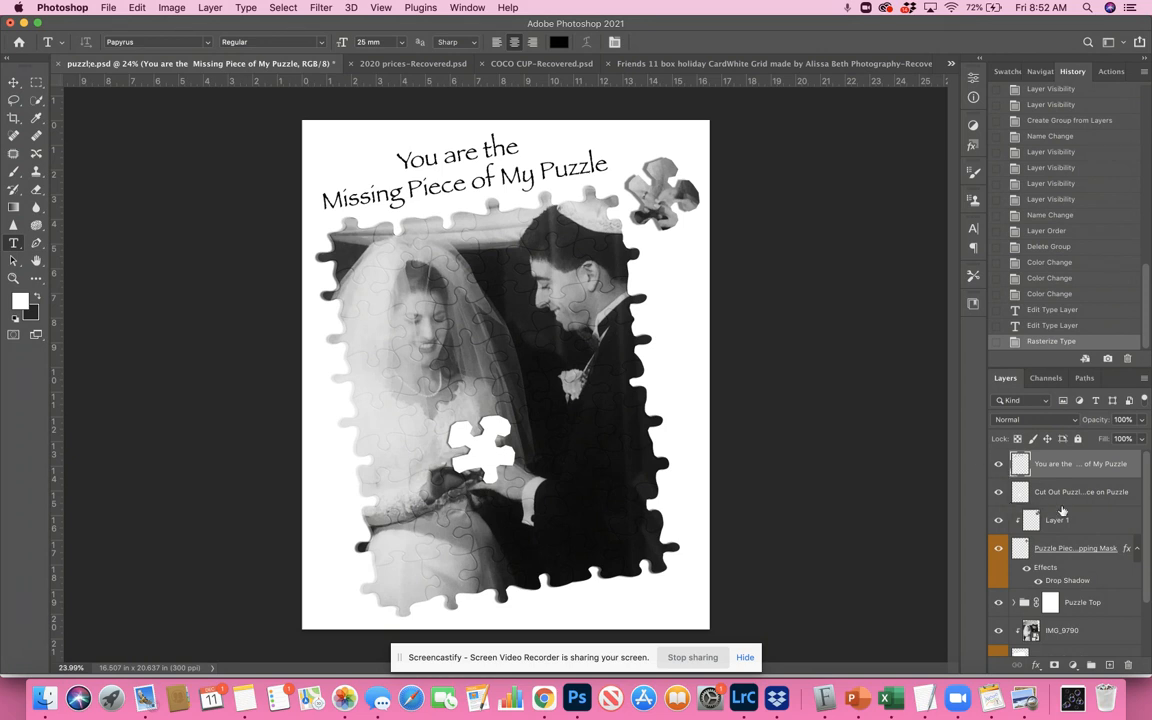
# Toggle the "You are the Missing Piece of My Puzzle" text layer off and on to check its effect
pyautogui.click(999, 465)
pyautogui.click(999, 465)
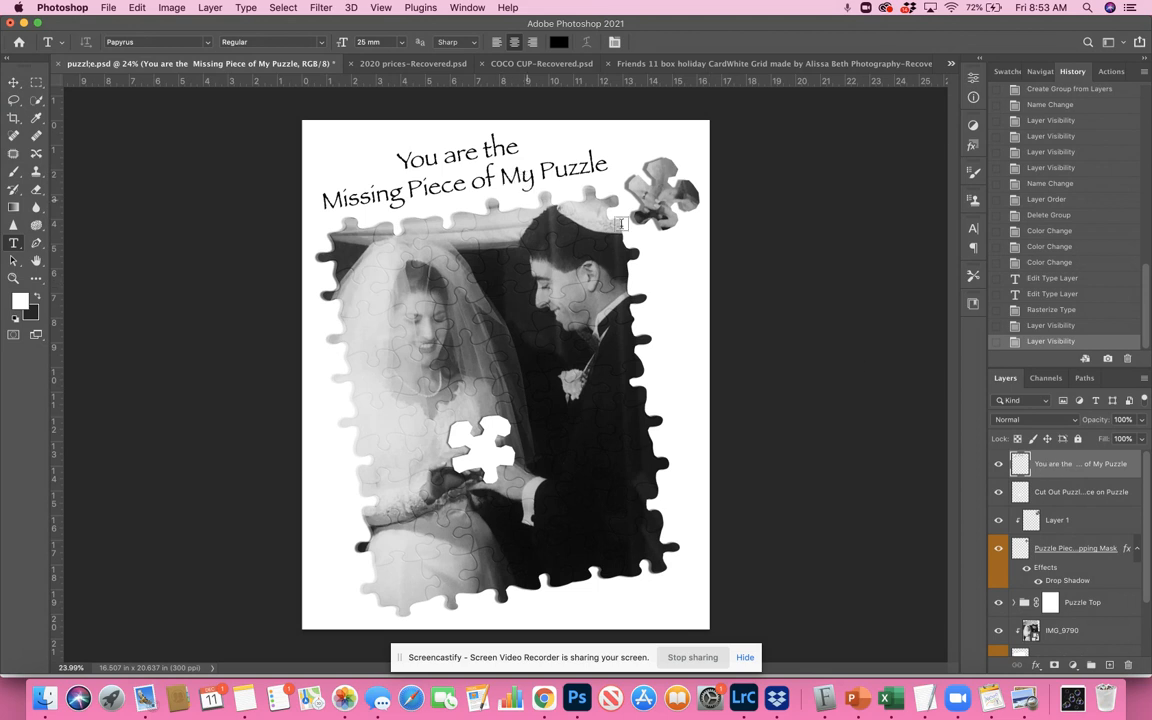
pyautogui.click(998, 467)
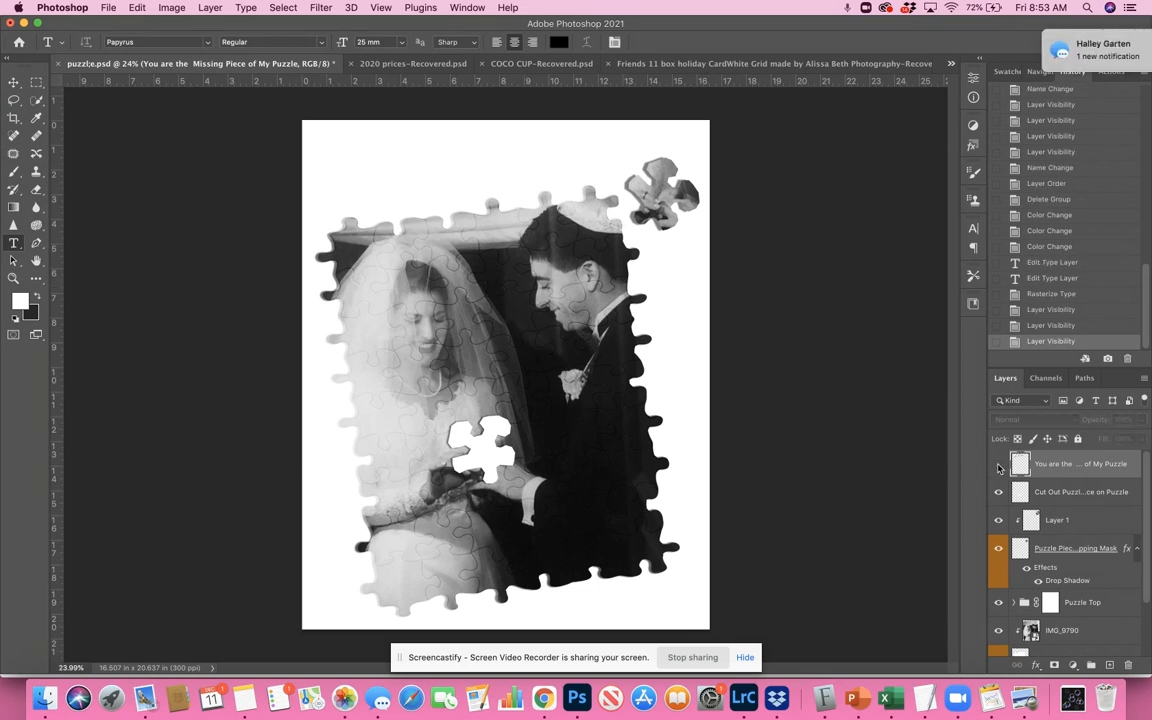
pyautogui.moveTo(1118, 50)
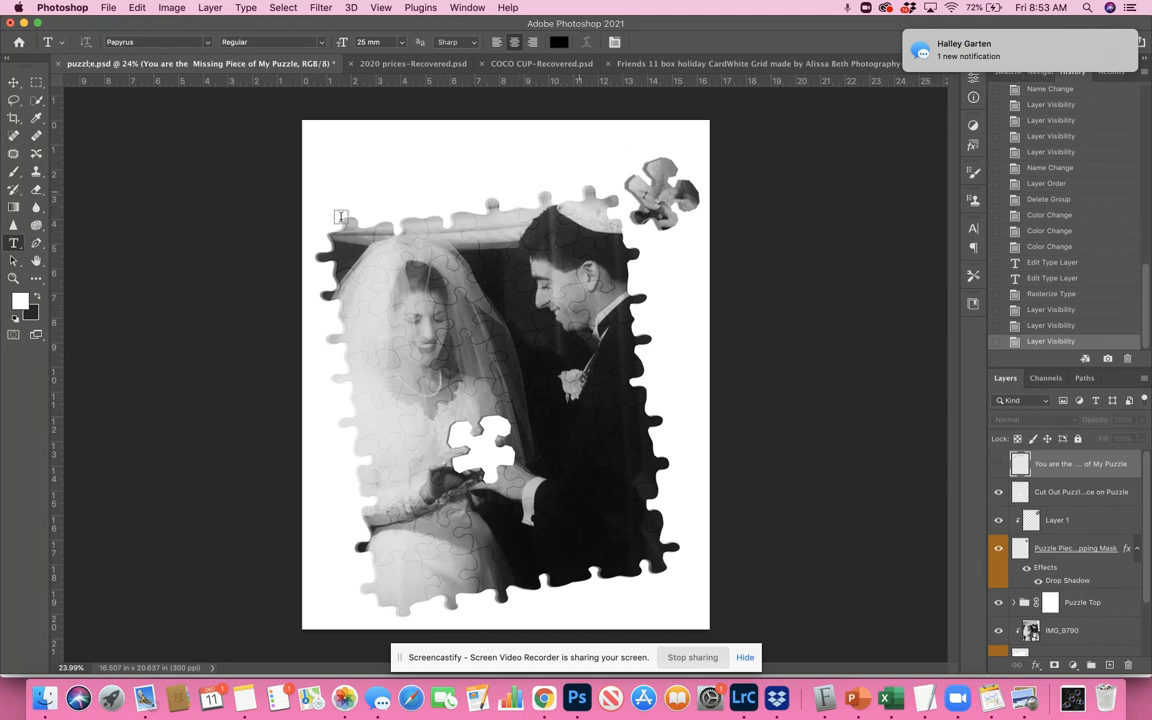
pyautogui.click(998, 465)
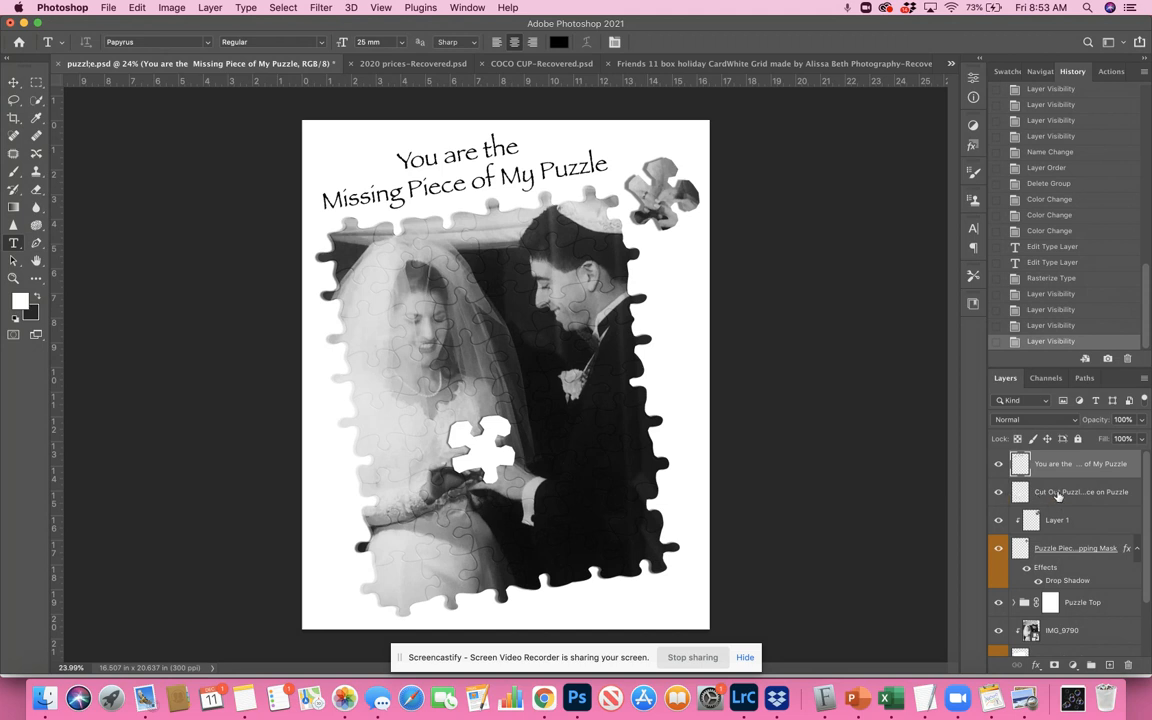
# Toggle the cut-out puzzle piece layer and the puzzle piece clipping mask layer off and on to inspect each one
pyautogui.click(998, 494)
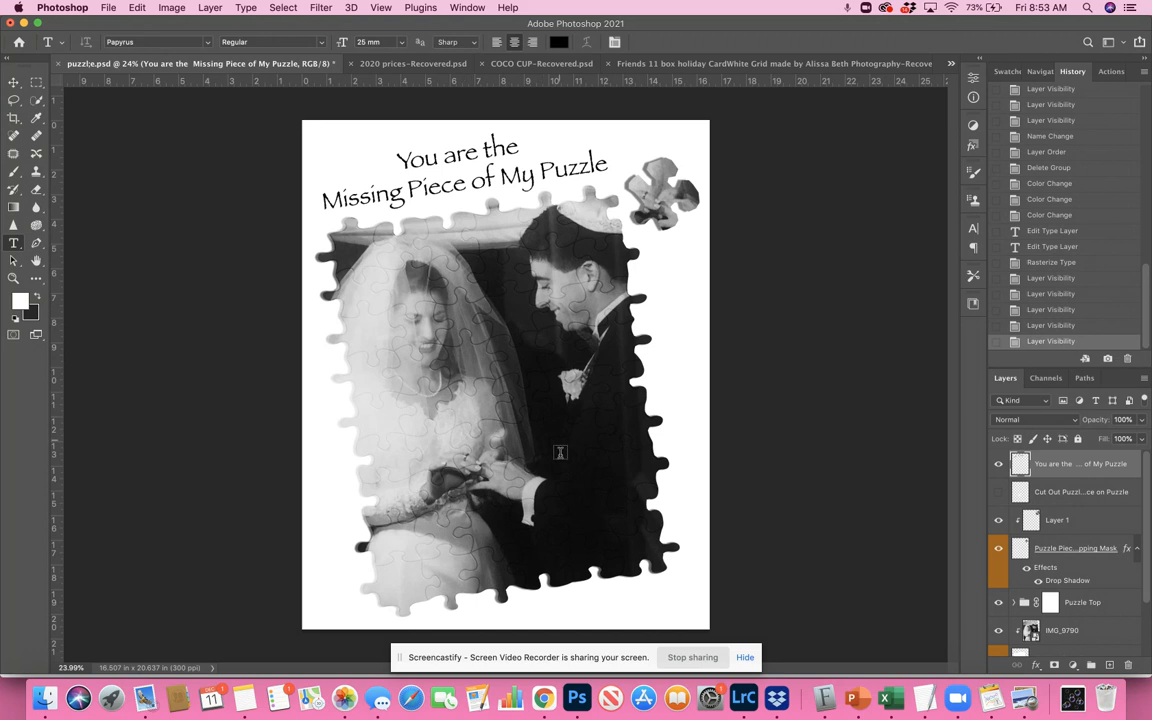
pyautogui.click(998, 494)
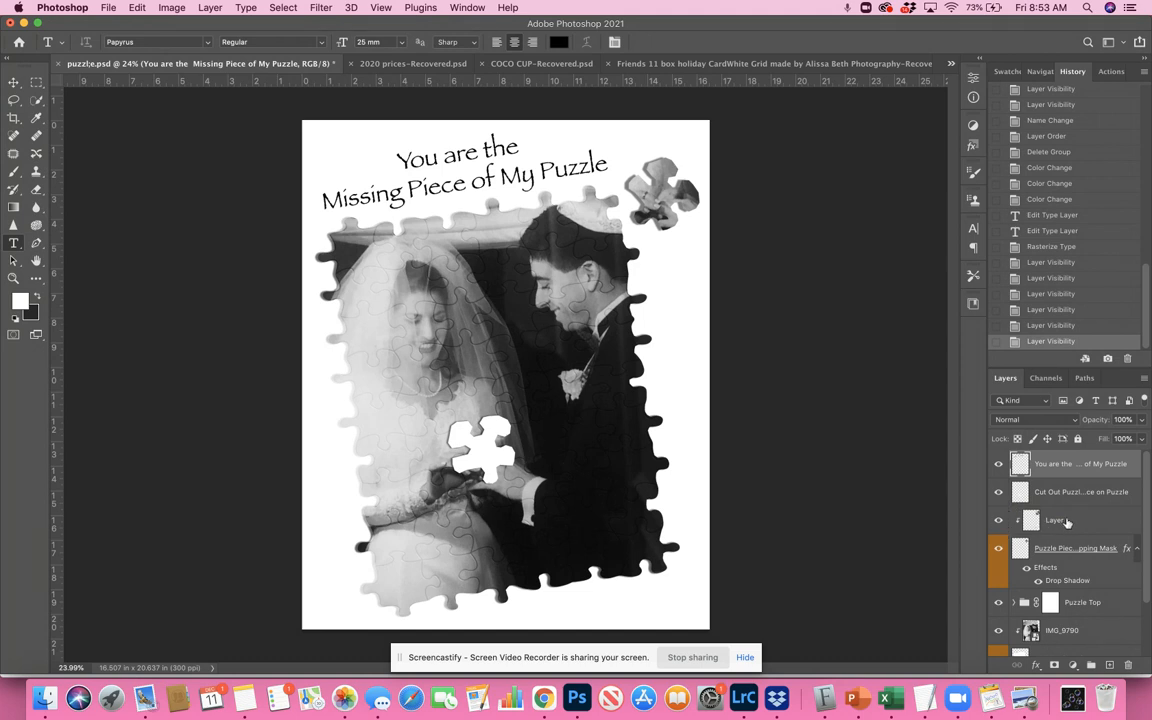
pyautogui.scroll(-1, 1076, 525)
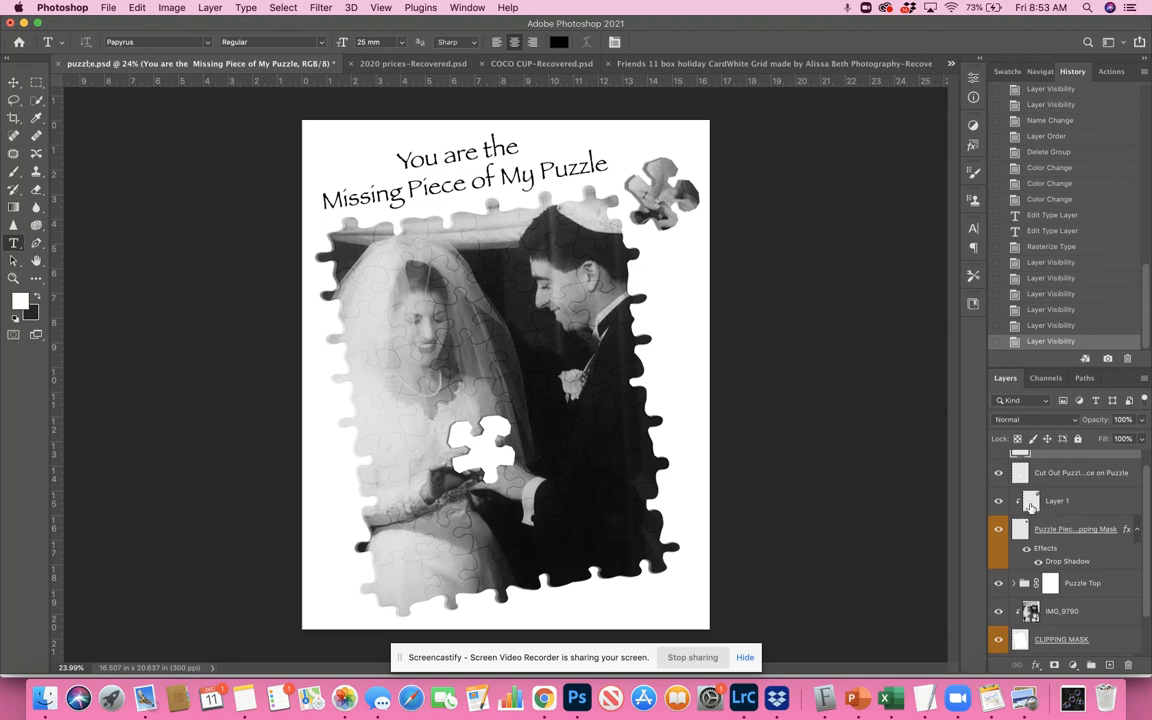
pyautogui.scroll(-2, 1017, 540)
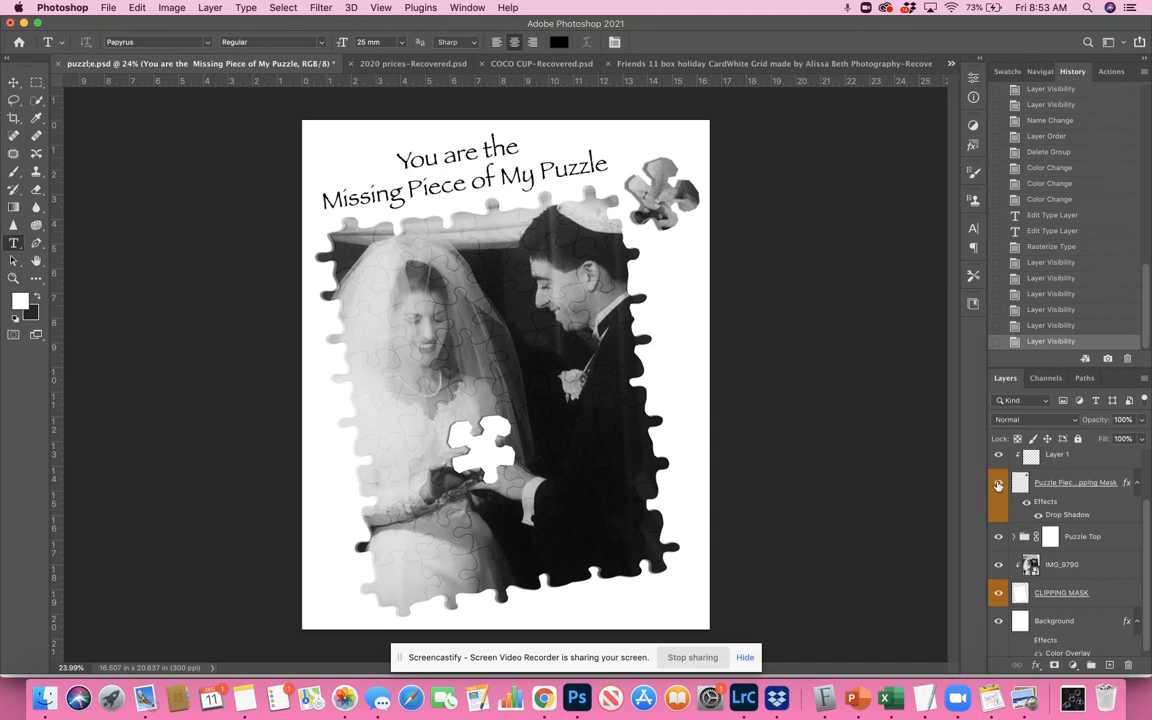
pyautogui.click(998, 485)
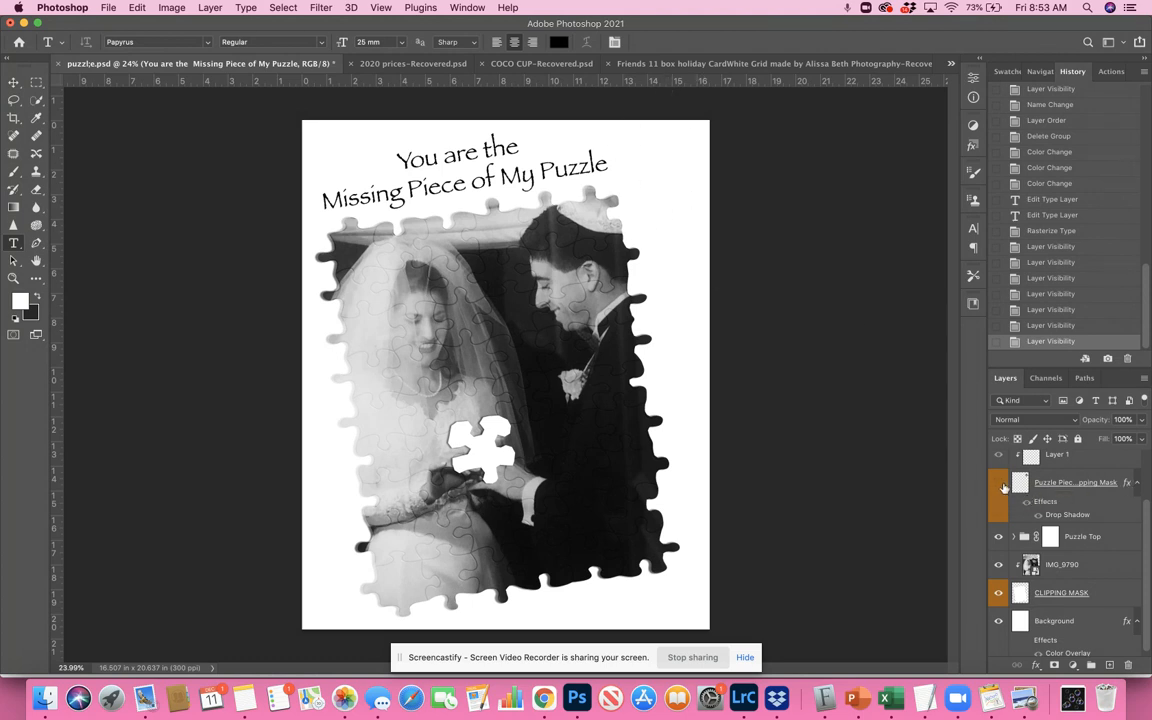
pyautogui.click(999, 484)
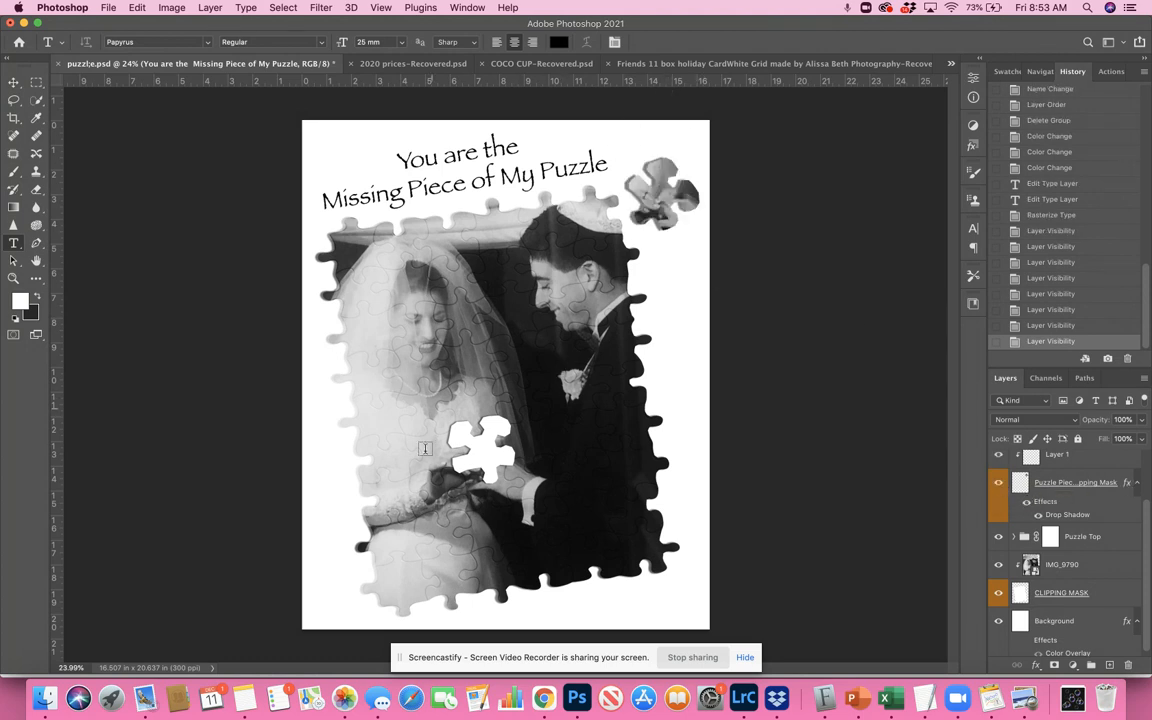
# Expand the Puzzle Top group and make its Puzzle Overlay 1 layer visible
pyautogui.scroll(-1, 1023, 518)
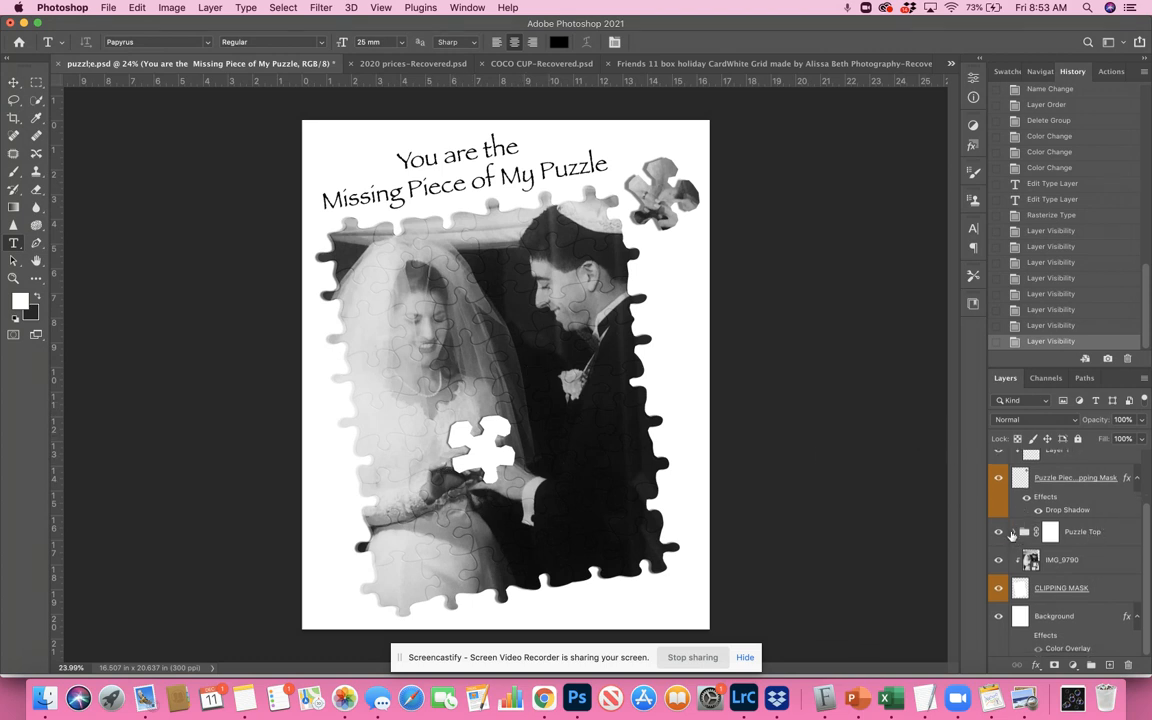
pyautogui.click(1013, 535)
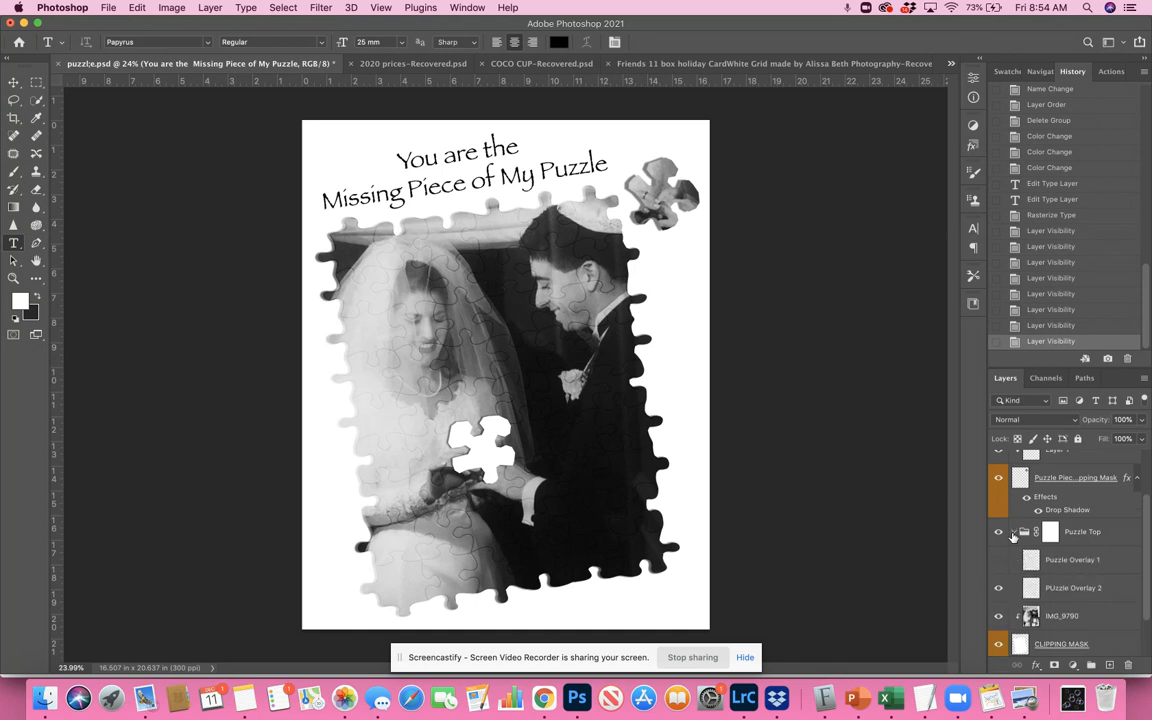
pyautogui.scroll(-1, 1000, 540)
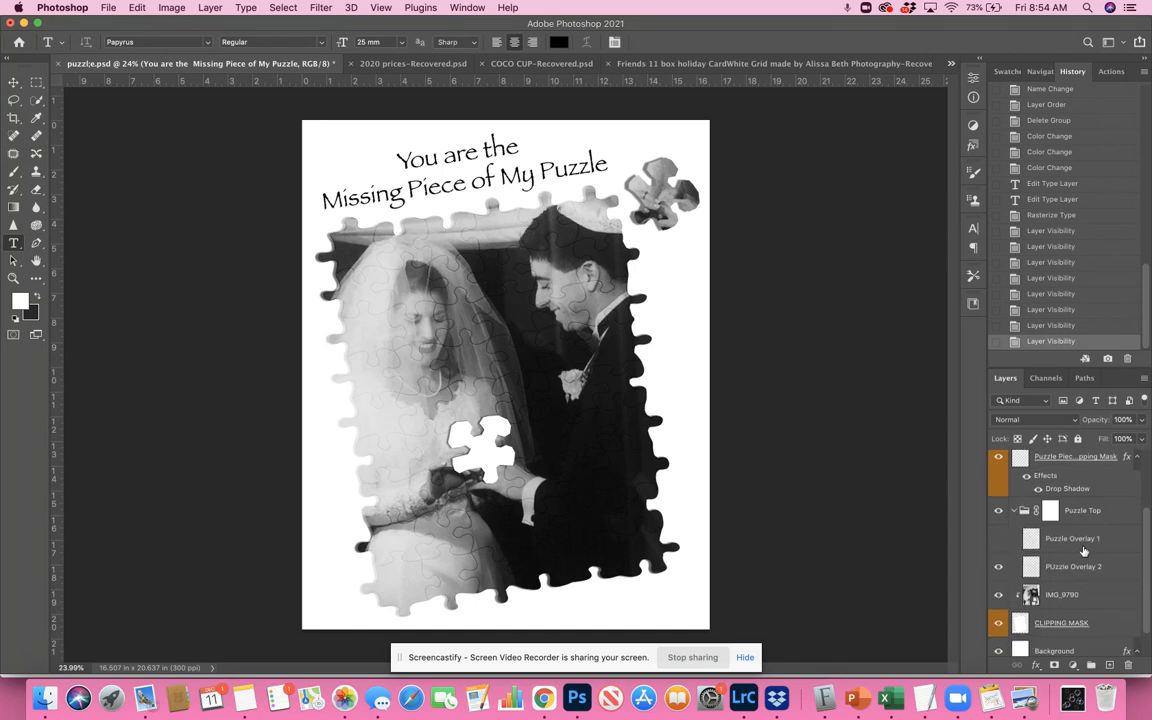
pyautogui.click(997, 540)
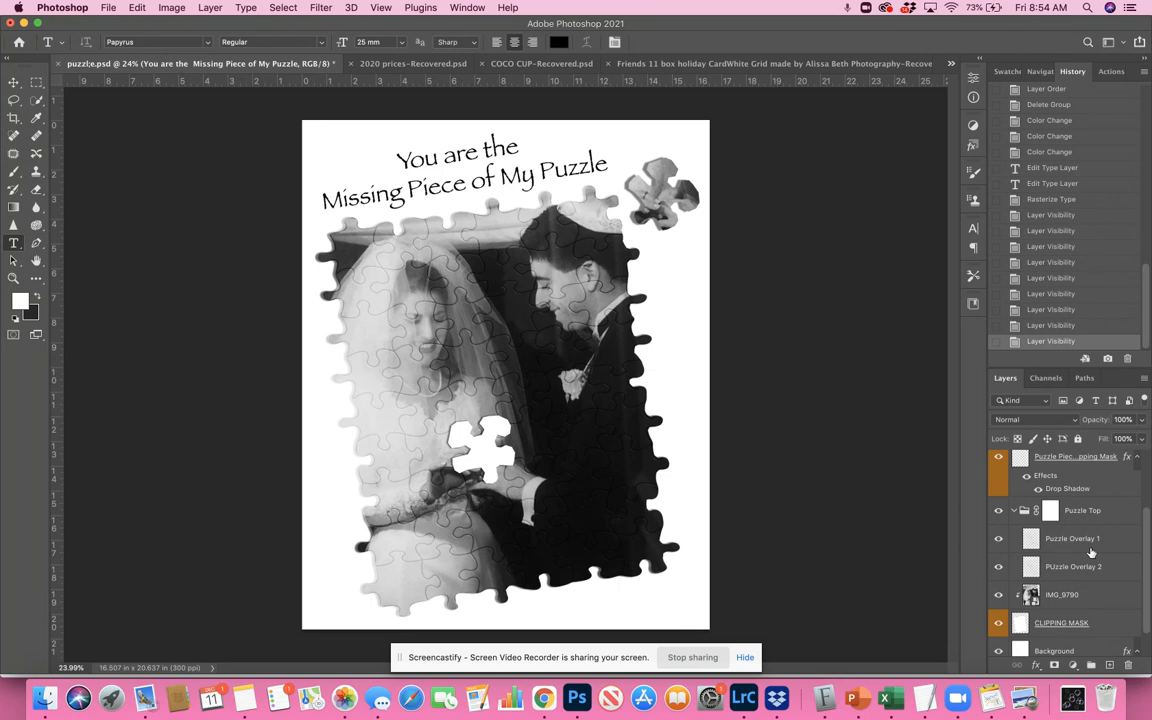
pyautogui.click(998, 541)
pyautogui.click(998, 541)
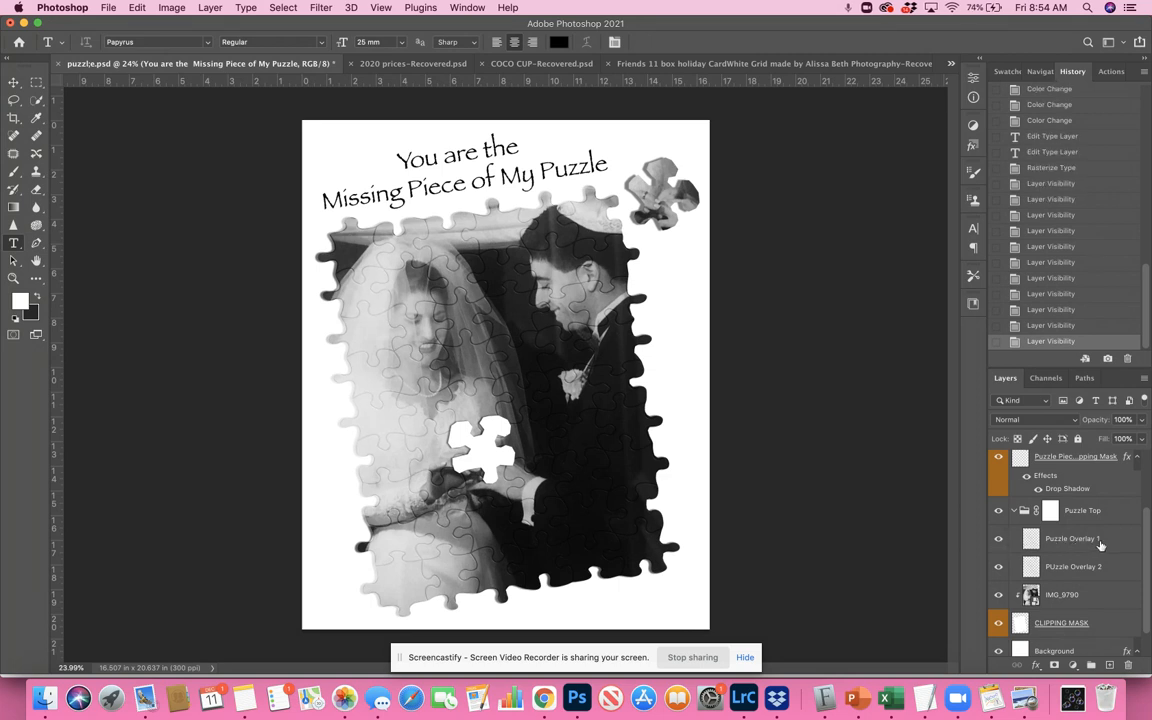
# Try a duplicate of the Puzzle Overlay 1 layer for stronger puzzle lines and delete the copy
pyautogui.moveTo(1102, 546); pyautogui.dragTo(1110, 664)
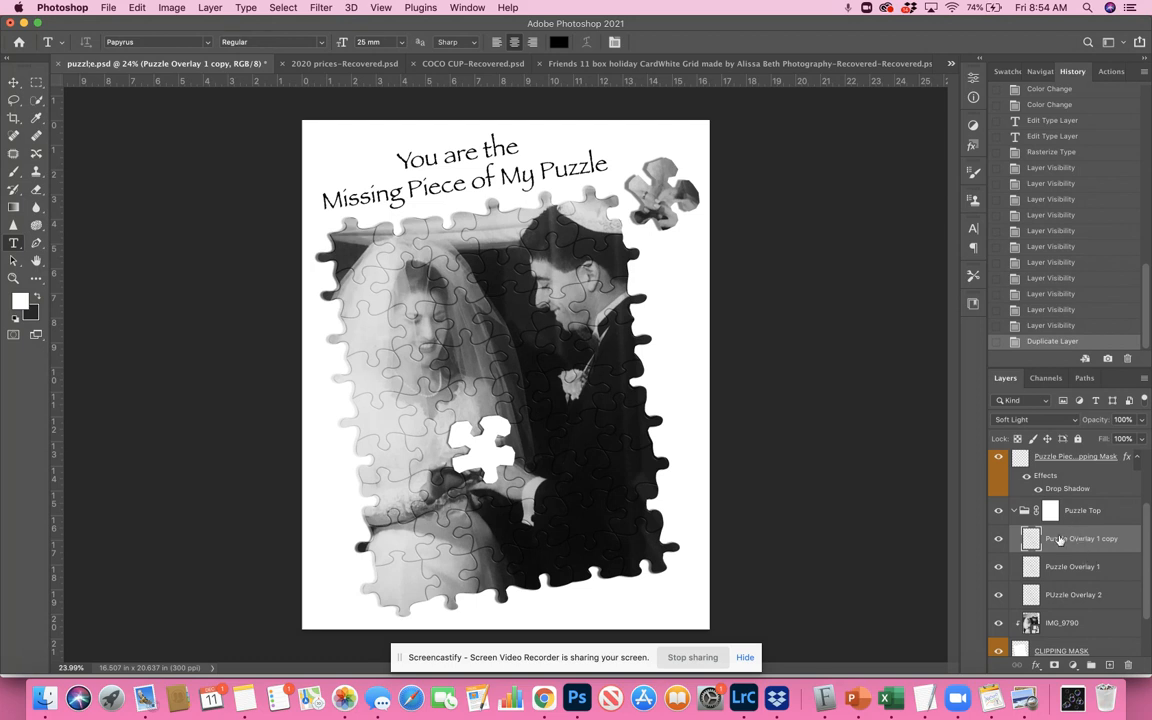
pyautogui.moveTo(1078, 540); pyautogui.dragTo(1127, 665)
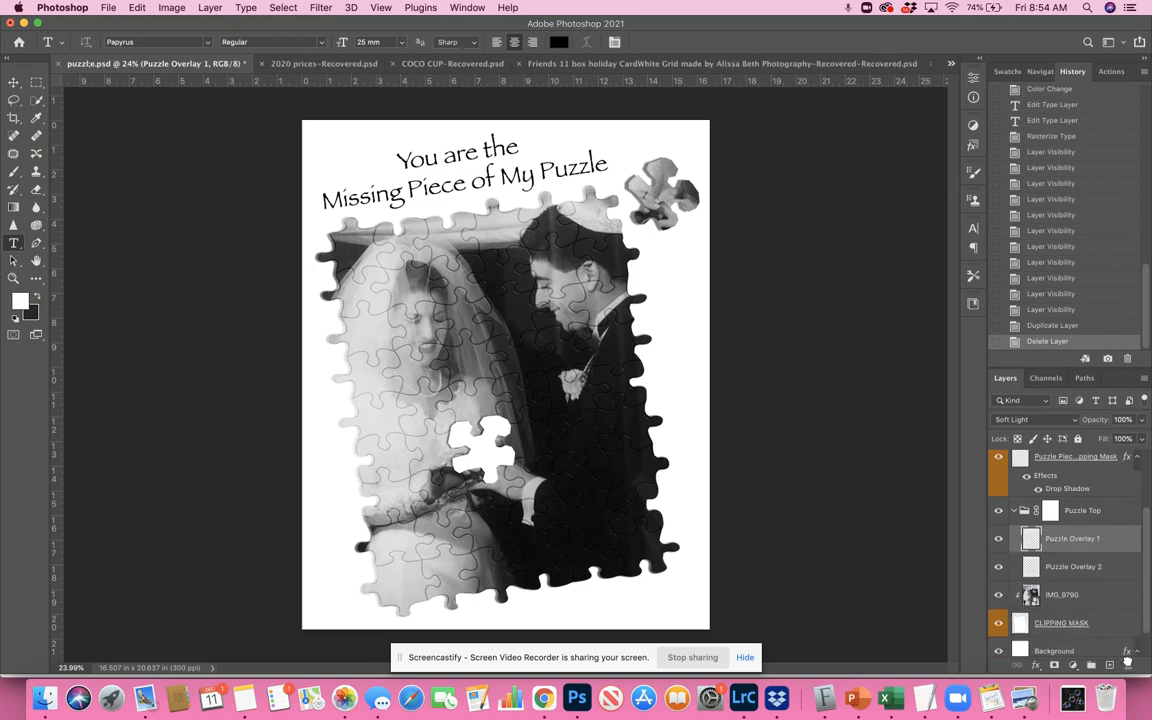
# Collapse the Puzzle Top group and toggle the CLIPPING MASK layer off and on to see what it controls
pyautogui.click(1014, 511)
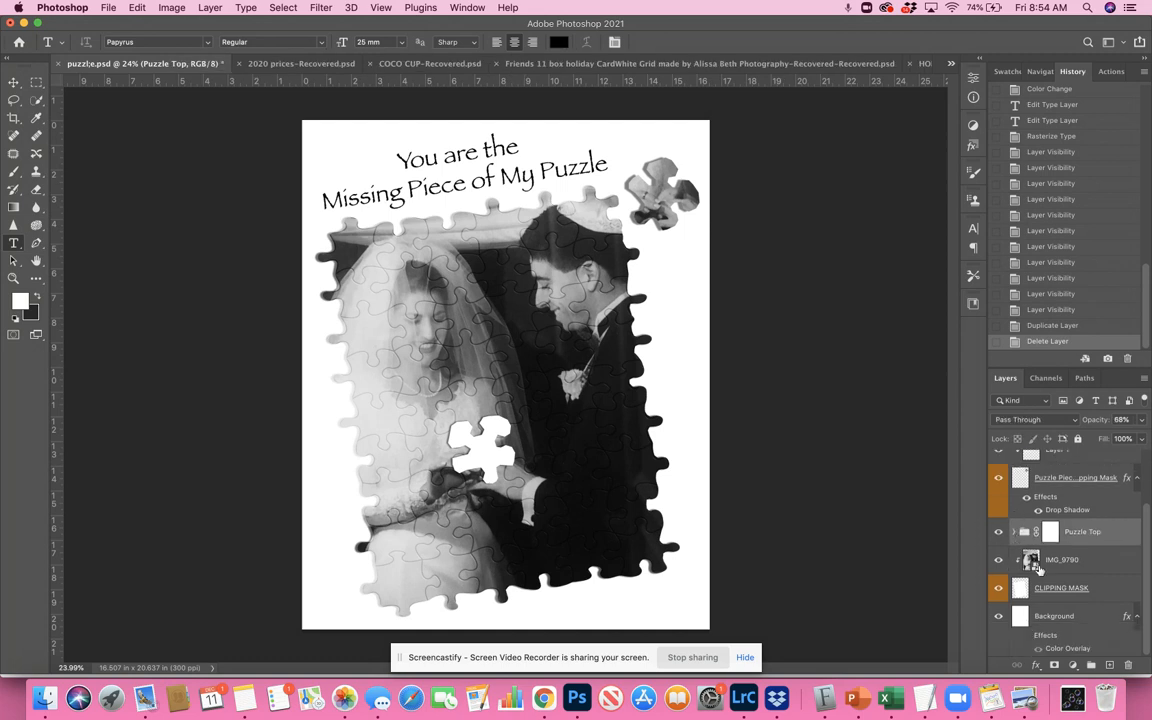
pyautogui.click(999, 591)
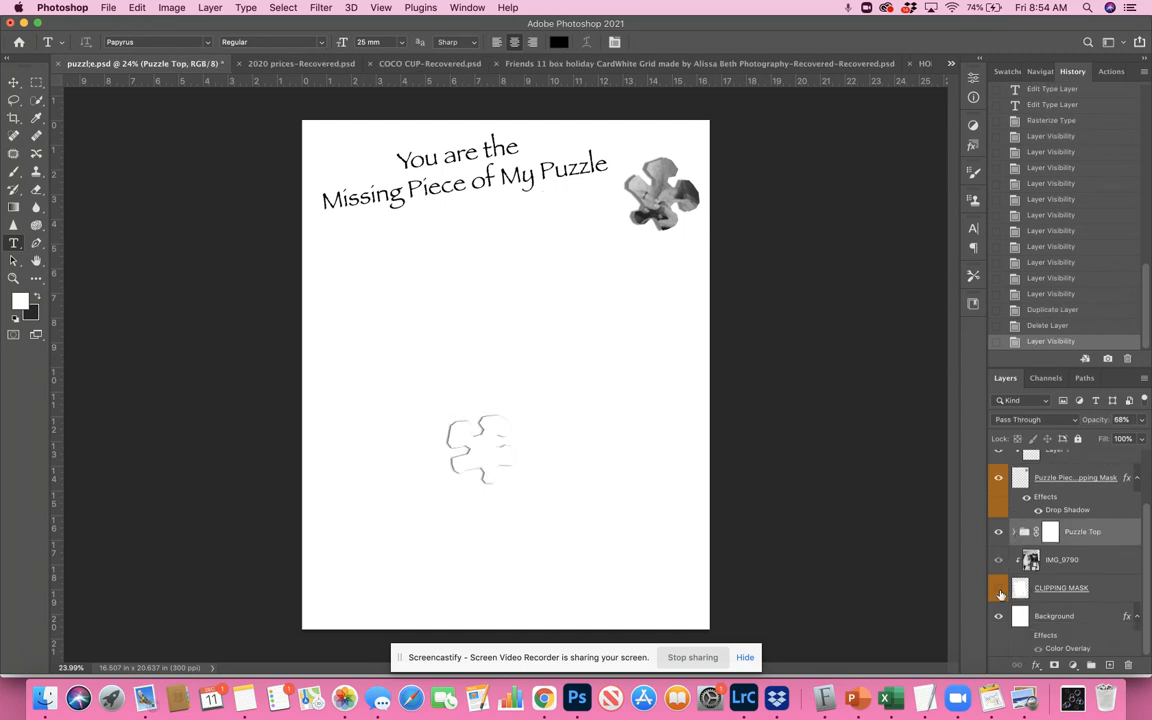
pyautogui.click(999, 591)
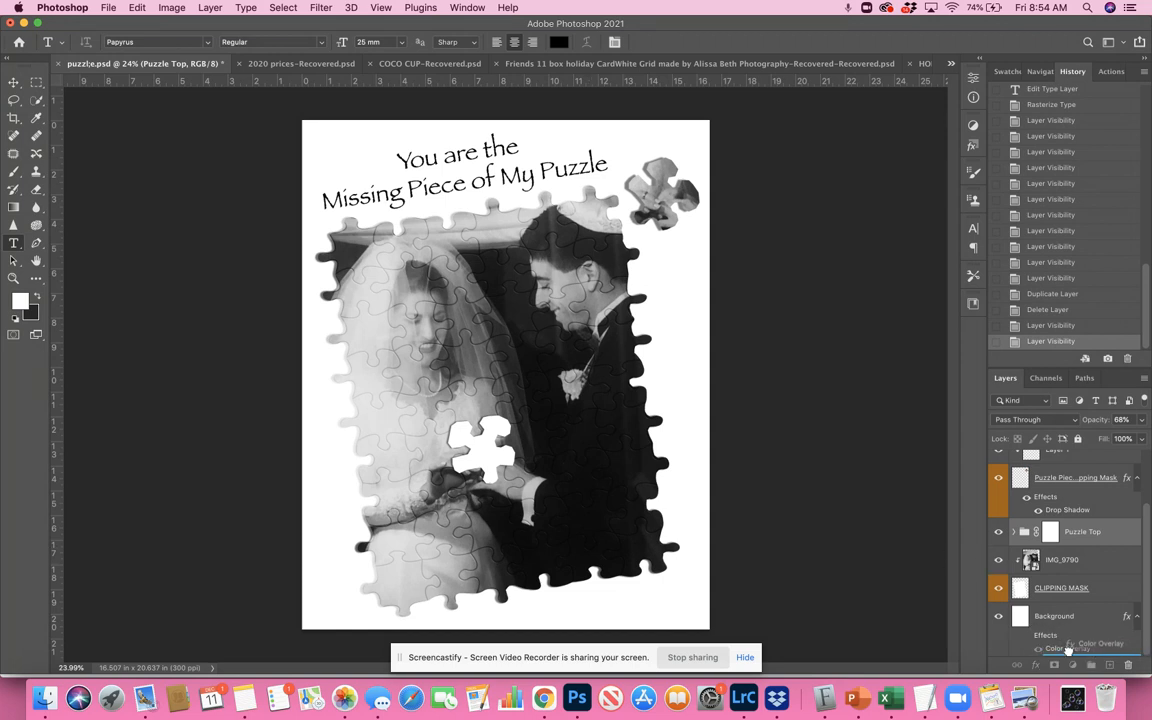
# Remove the Color Overlay effect from the Background layer
pyautogui.click(1046, 636)
pyautogui.moveTo(1047, 640); pyautogui.dragTo(1128, 666)
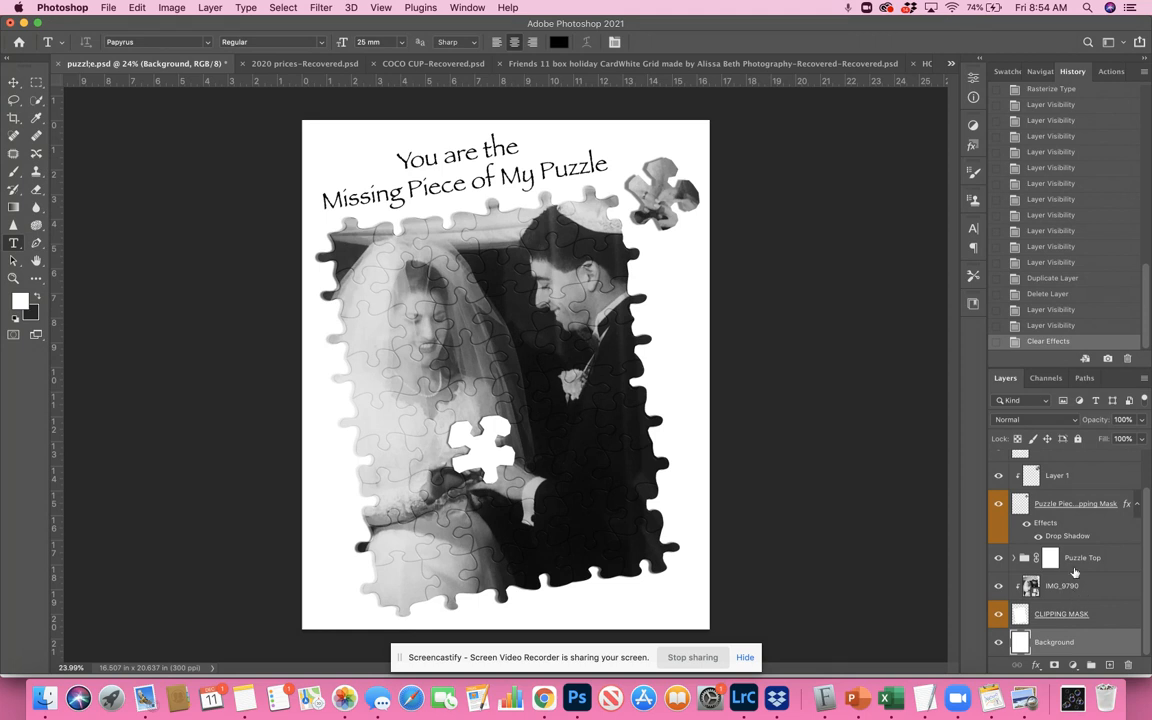
# Delete the two clipped photo layers, IMG_9790 and Layer 1, from the puzzle template
pyautogui.scroll(1, 1086, 533)
pyautogui.moveTo(1060, 596); pyautogui.dragTo(1128, 664)
pyautogui.scroll(1, 1098, 573)
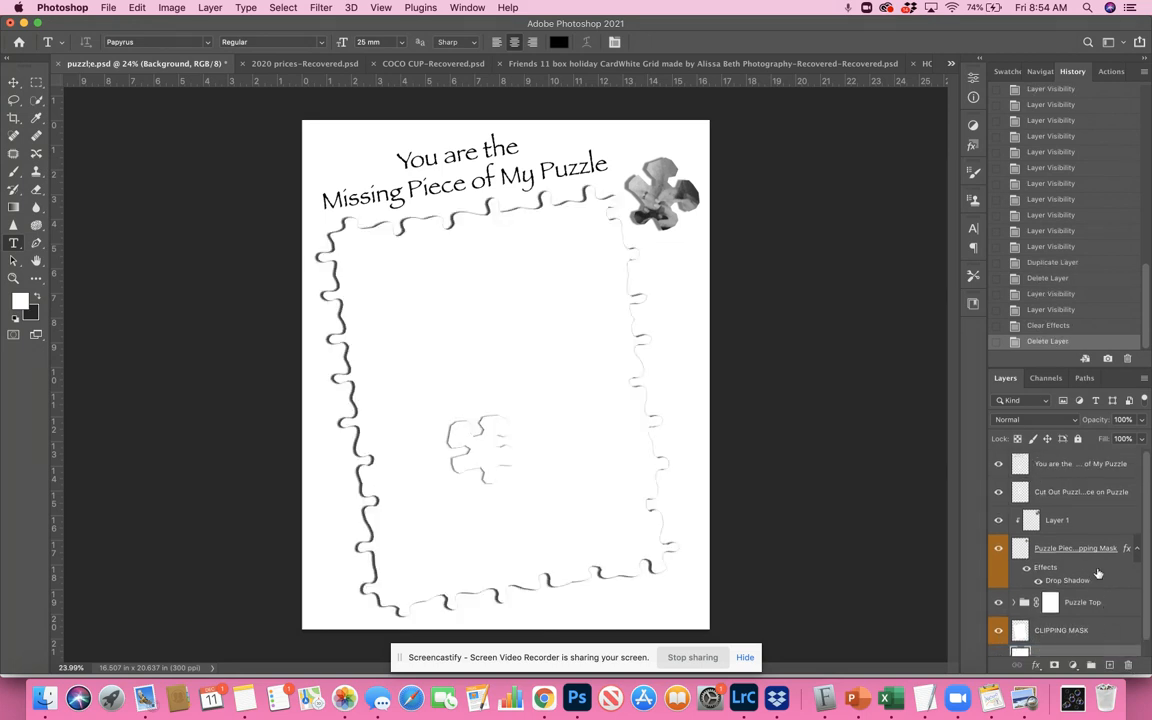
pyautogui.moveTo(1090, 520); pyautogui.dragTo(1128, 664)
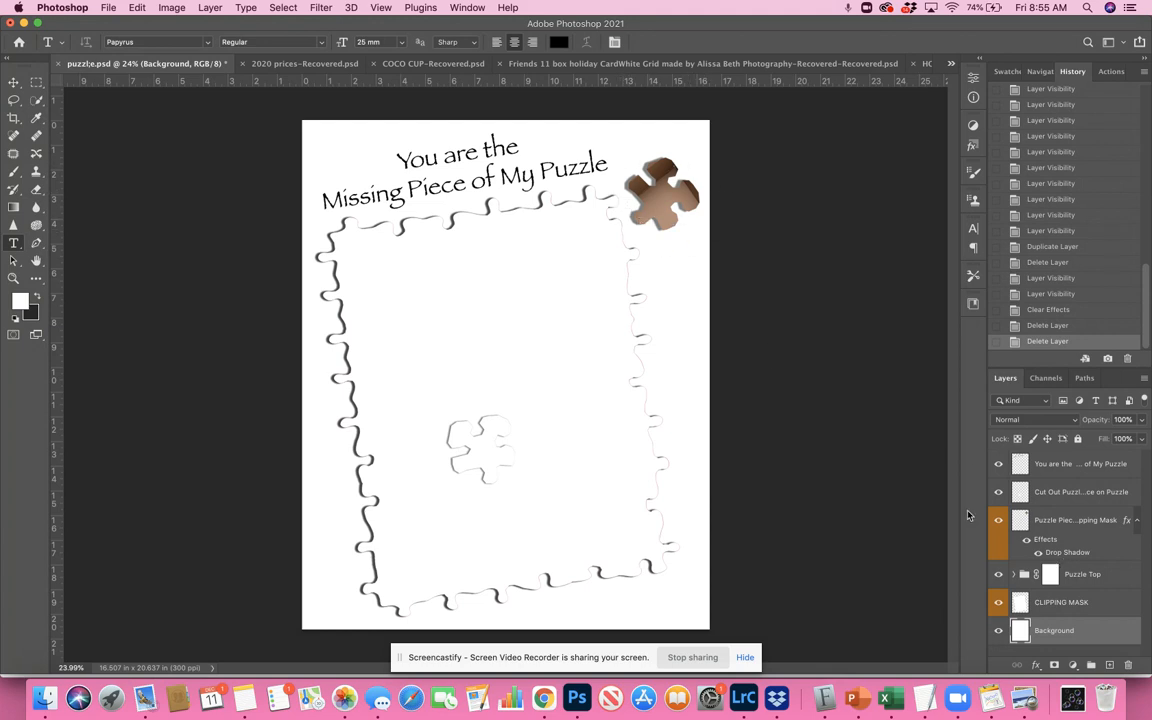
# Select the CLIPPING MASK layer and place the lady-in-paris JPEG from the Painted Ladies folder above it as an embedded image
pyautogui.click(1048, 604)
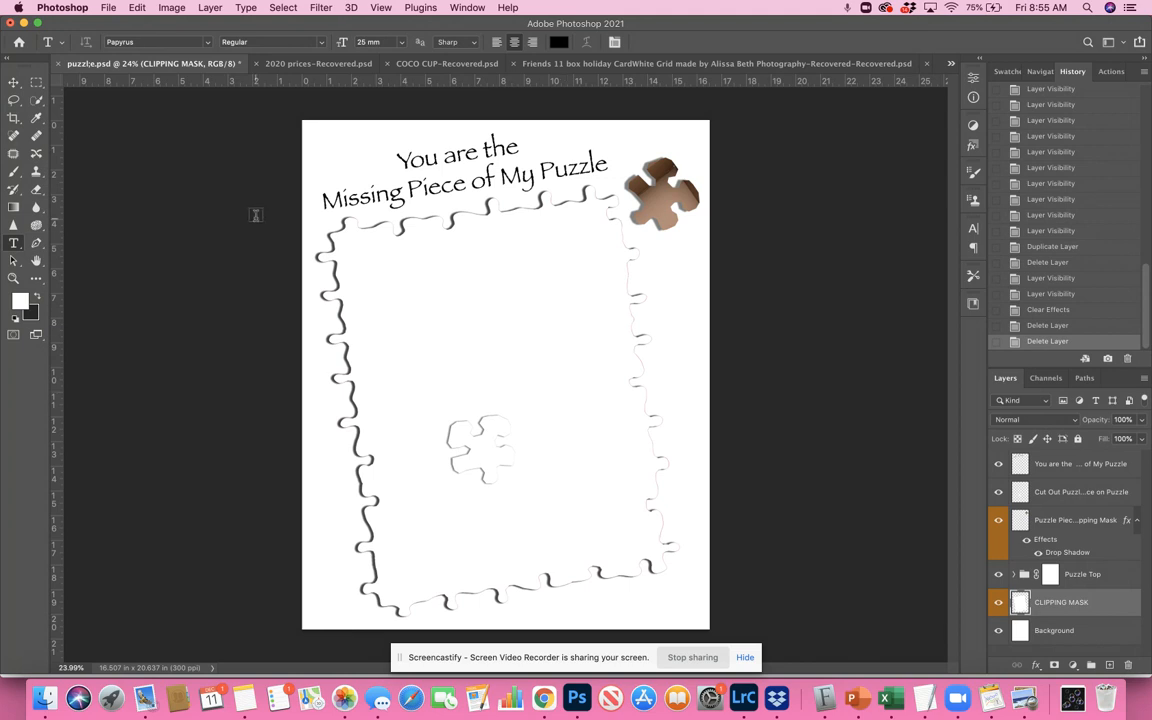
pyautogui.click(108, 9)
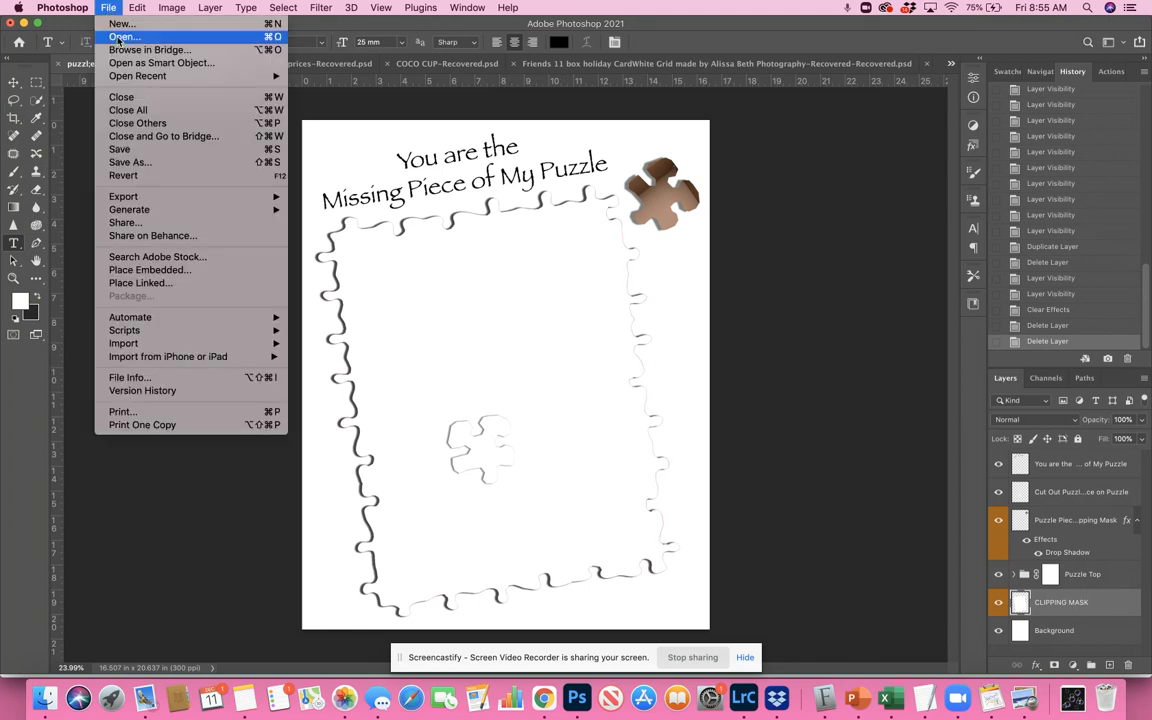
pyautogui.click(150, 270)
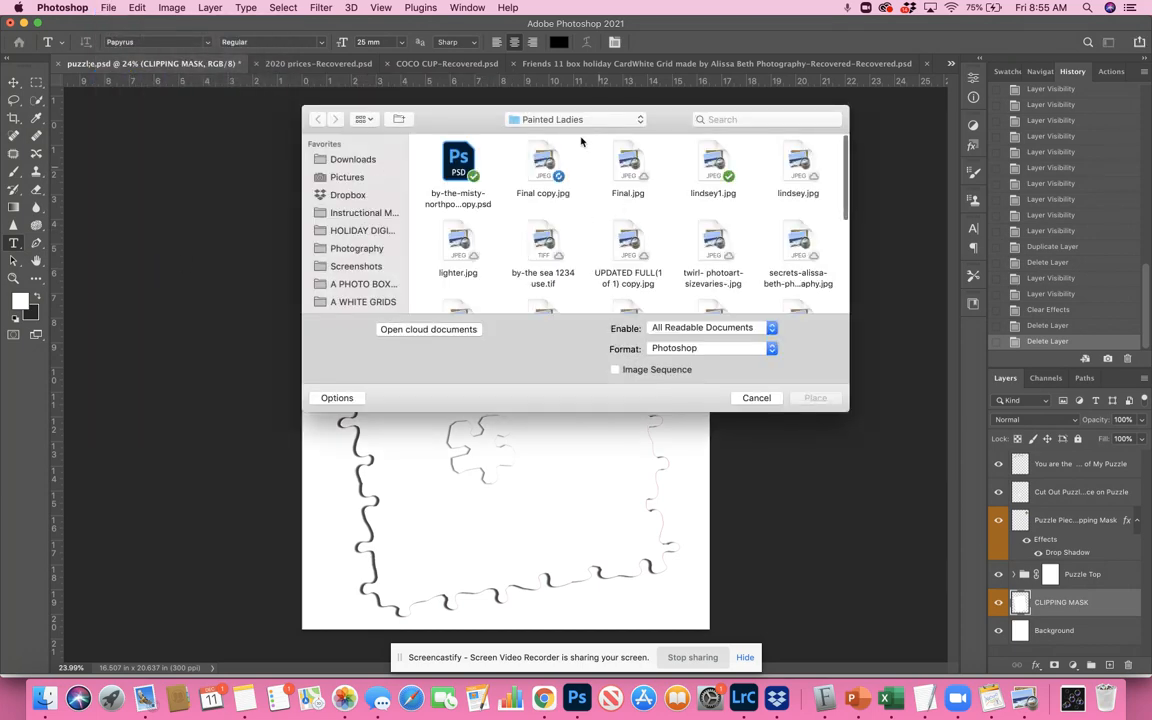
pyautogui.scroll(-2, 658, 239)
pyautogui.scroll(-2, 658, 239)
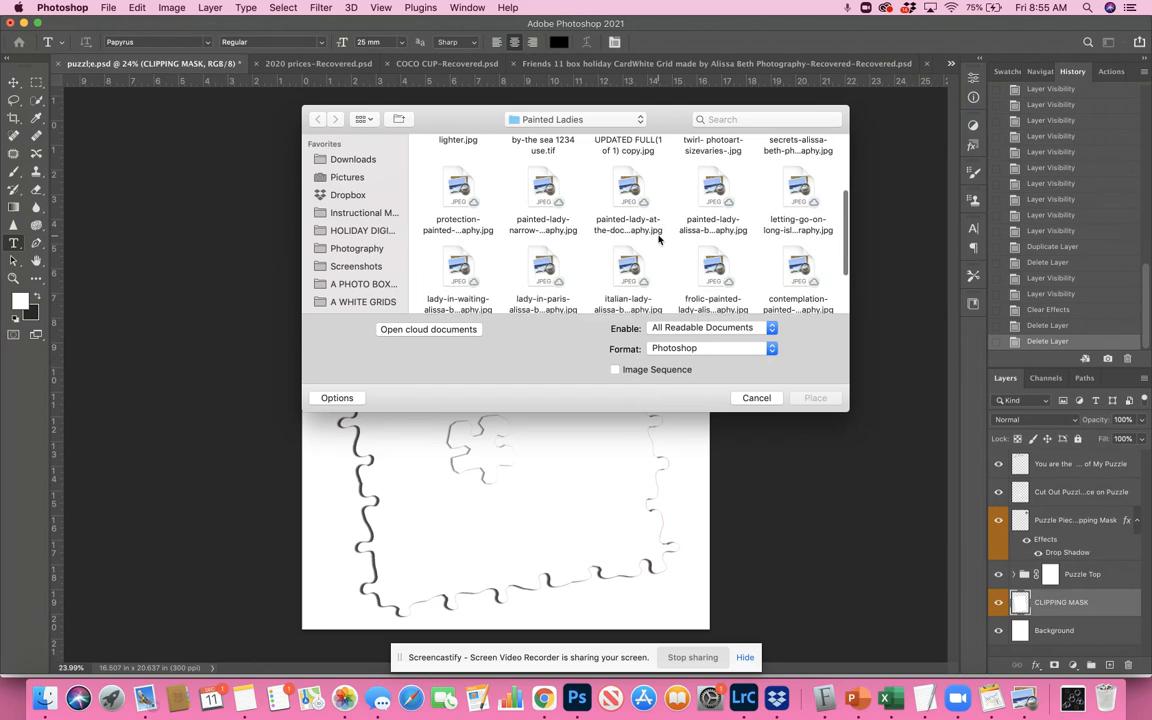
pyautogui.scroll(-2, 494, 214)
pyautogui.scroll(-2, 493, 213)
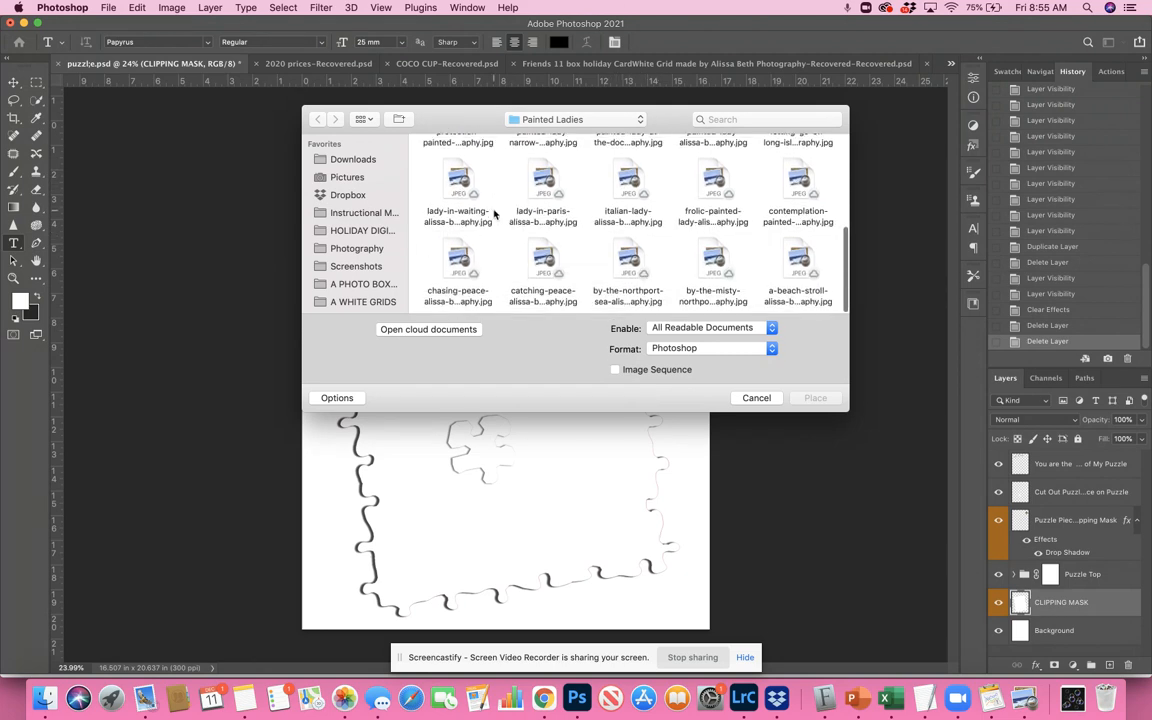
pyautogui.click(543, 183)
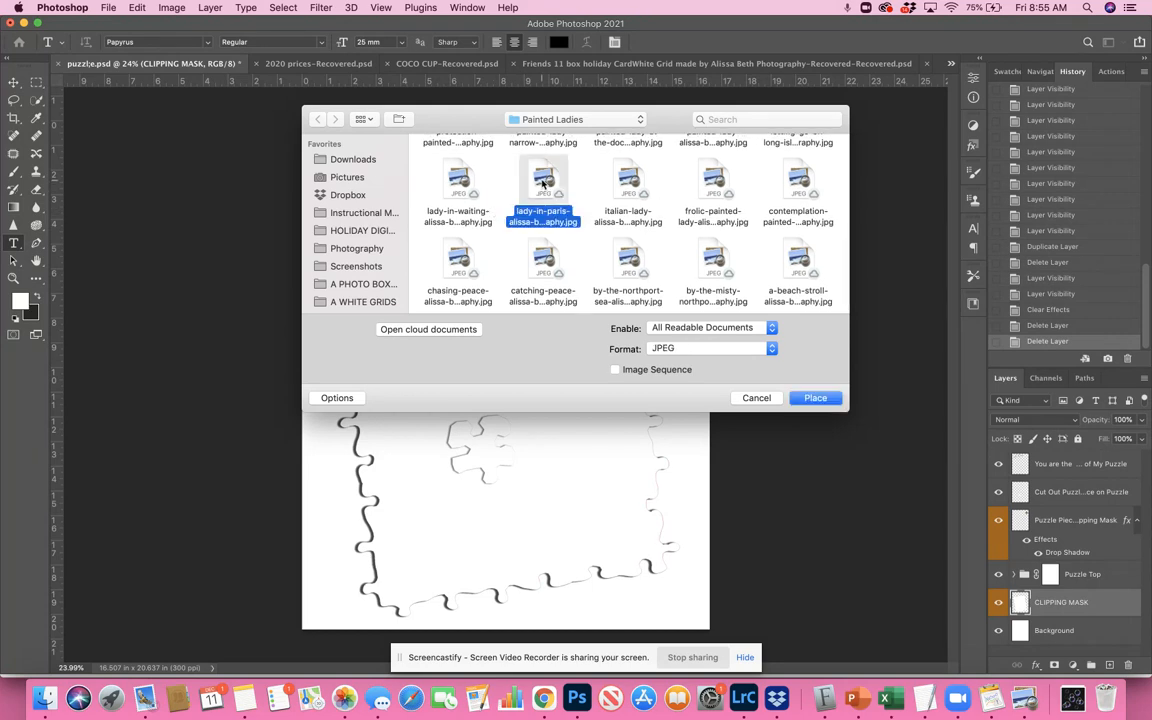
pyautogui.click(820, 398)
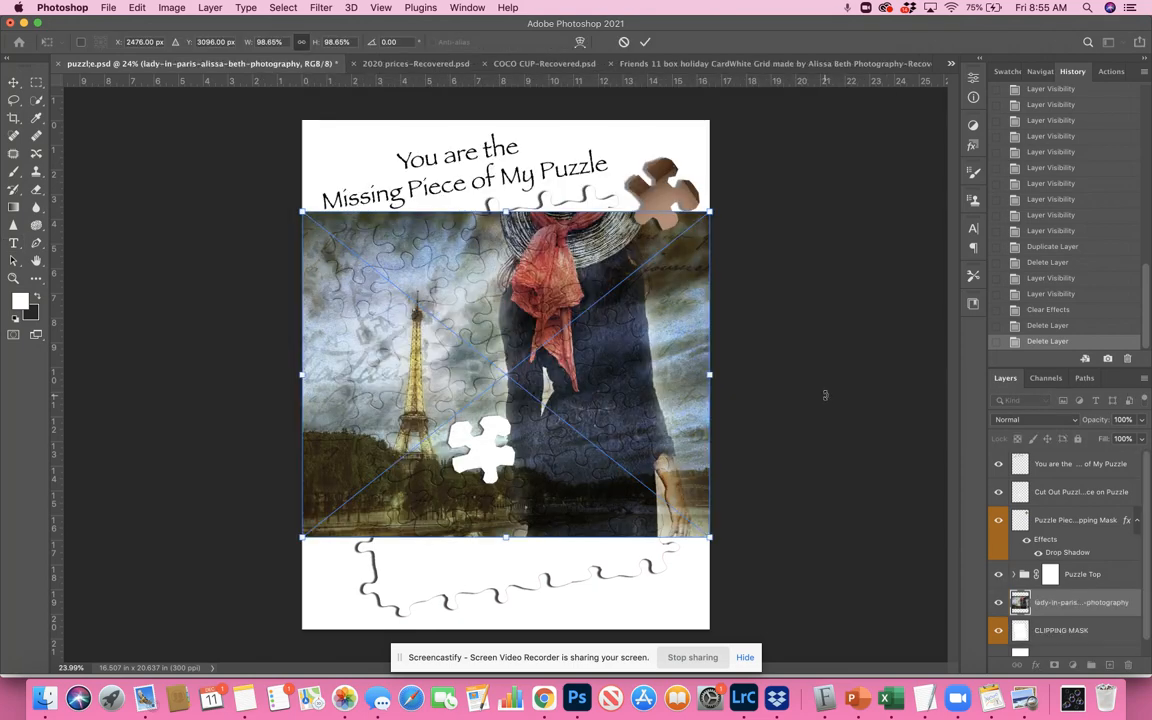
# Try shifting the placed lady-in-paris image over the puzzle outline and rotating it to -10.14°, and cancel the placement
pyautogui.moveTo(614, 374); pyautogui.dragTo(628, 435)
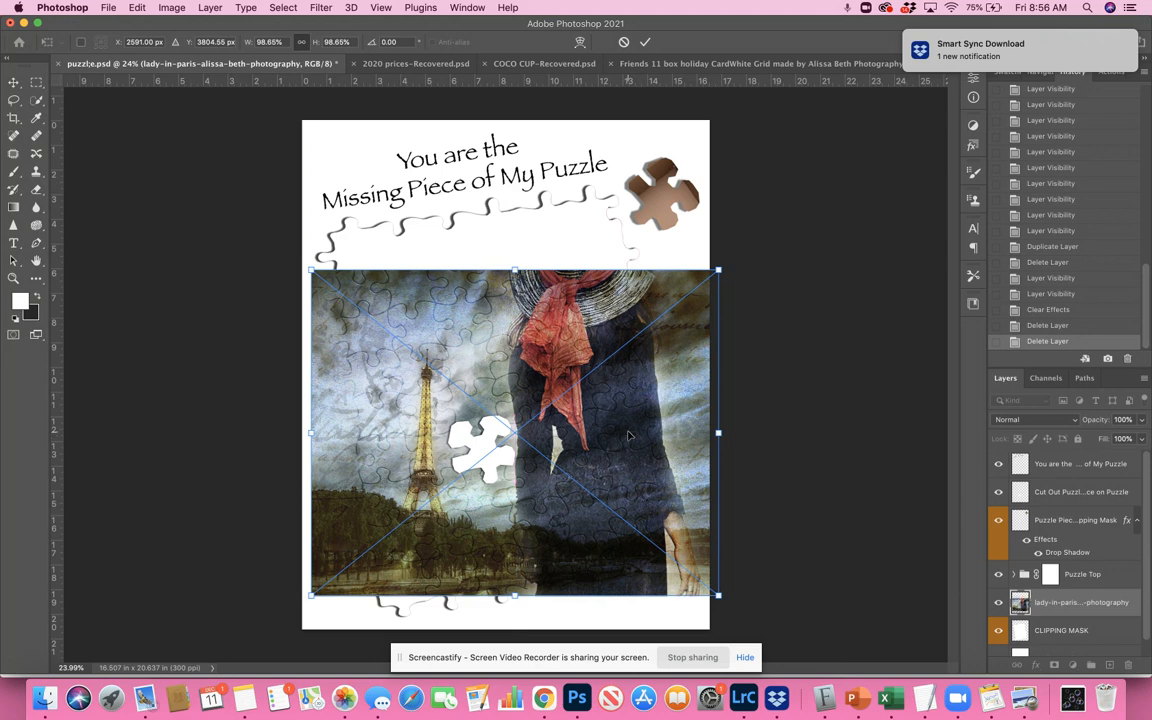
pyautogui.moveTo(732, 352); pyautogui.dragTo(725, 309)
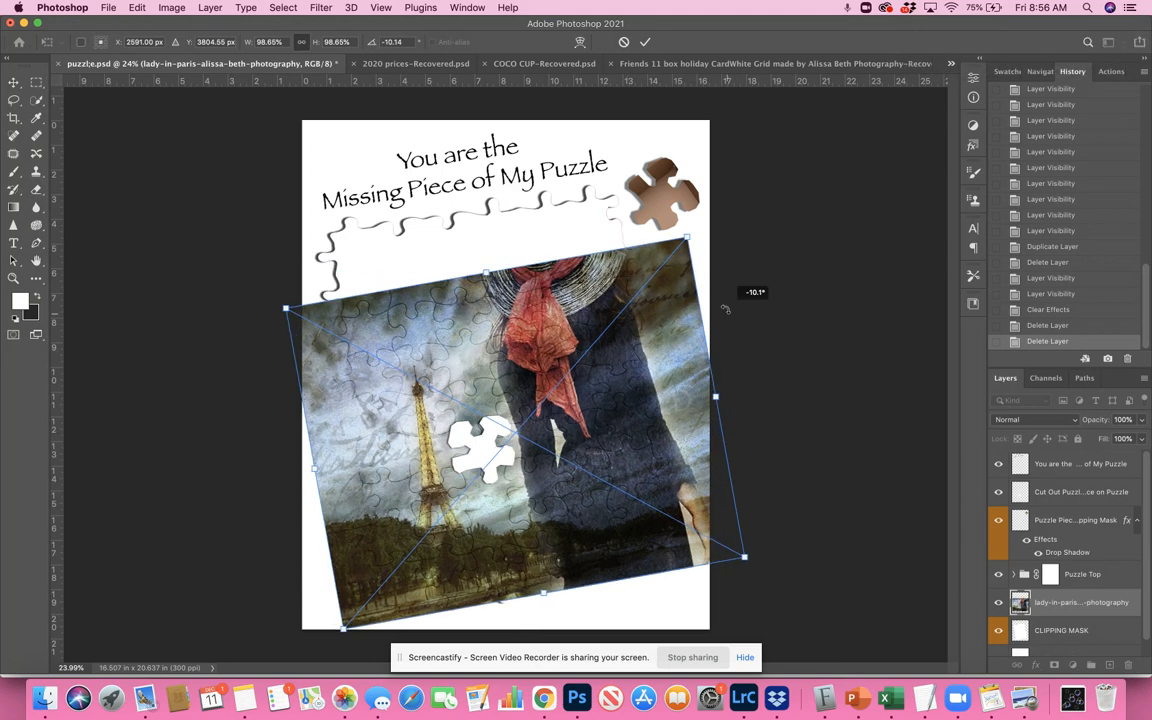
pyautogui.moveTo(621, 393); pyautogui.dragTo(617, 381)
pyautogui.press('Escape')
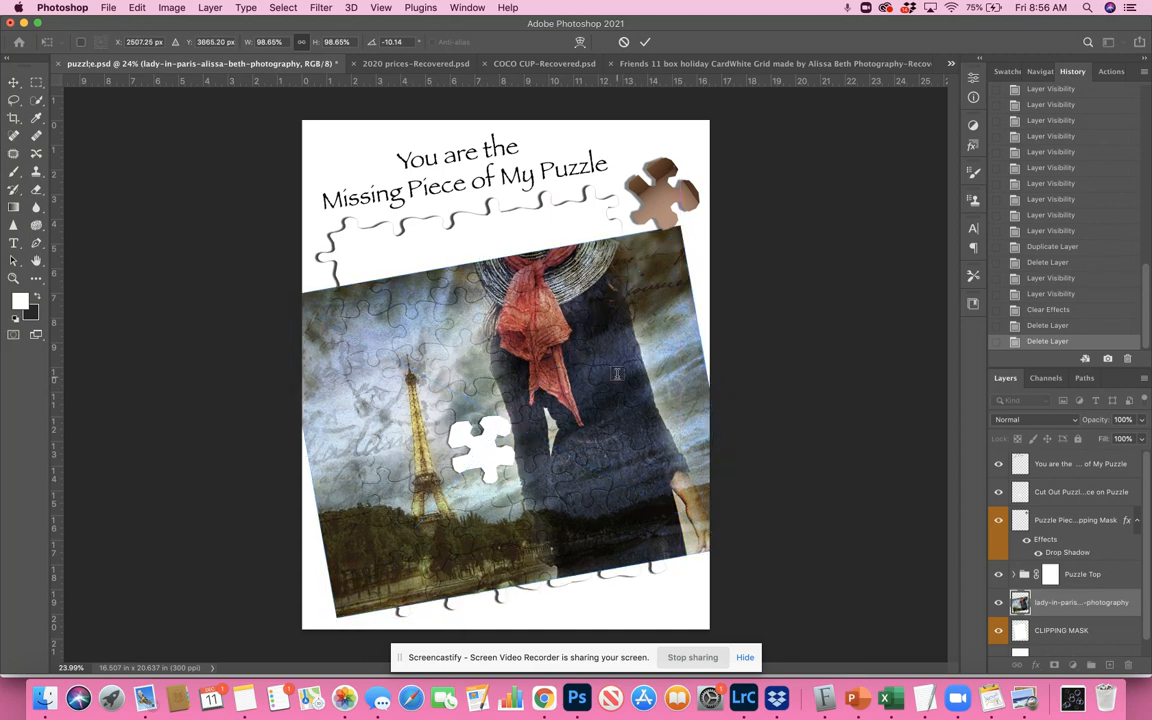
# Place Final copy.jpg from the Painted Ladies folder above the CLIPPING MASK layer as an embedded image
pyautogui.click(108, 8)
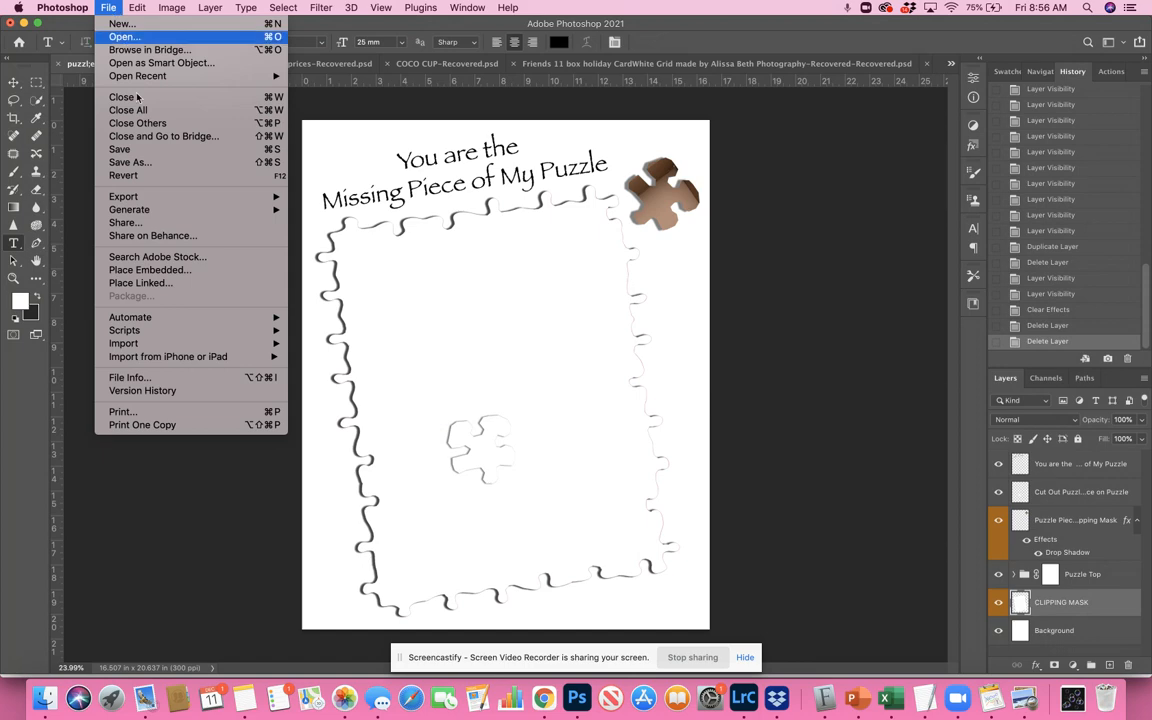
pyautogui.click(358, 250)
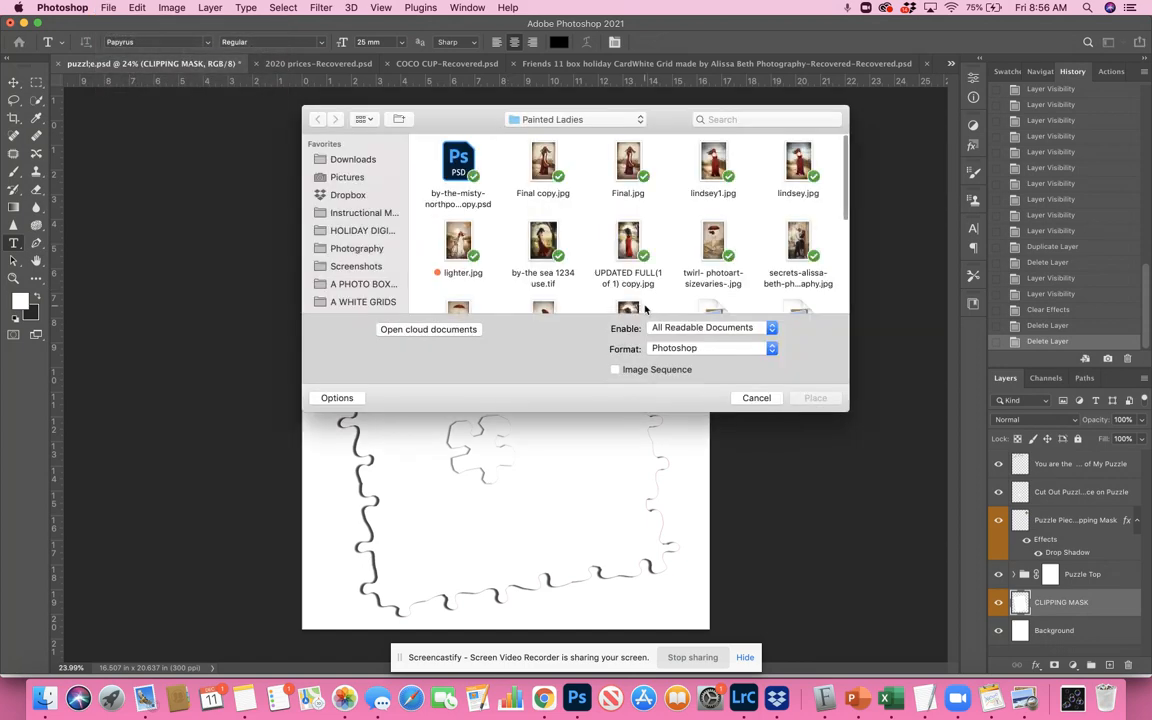
pyautogui.scroll(-3, 555, 190)
pyautogui.scroll(2, 560, 220)
pyautogui.scroll(1, 560, 222)
pyautogui.click(545, 166)
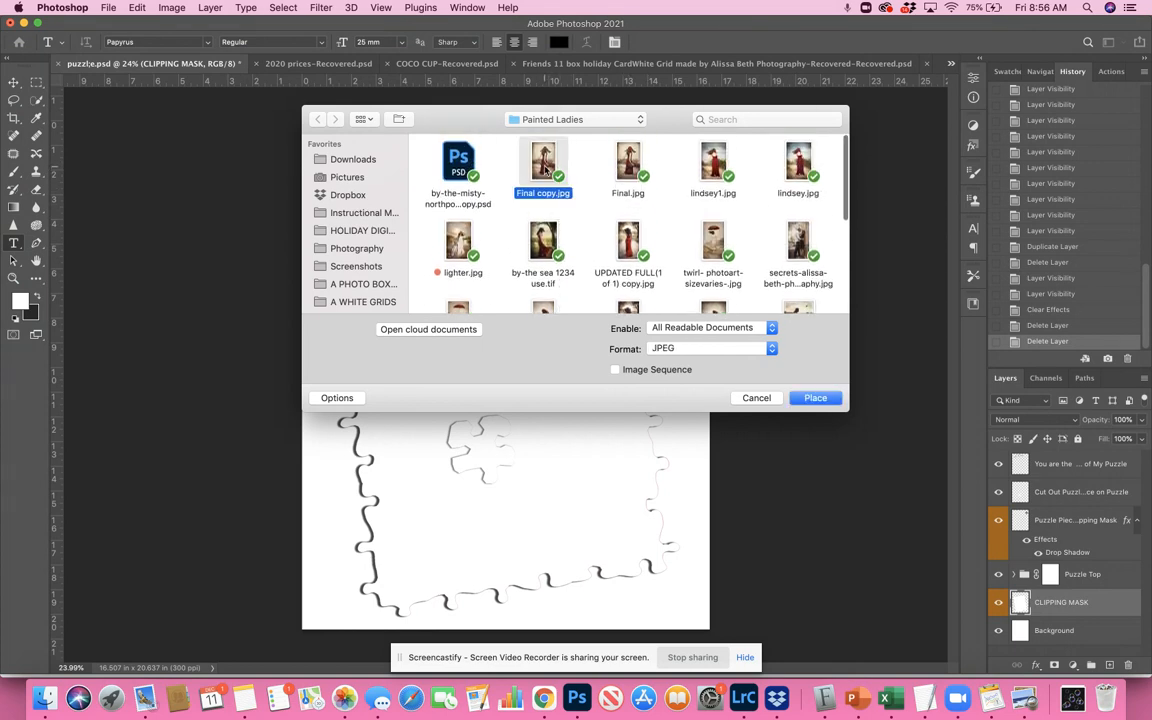
pyautogui.click(815, 398)
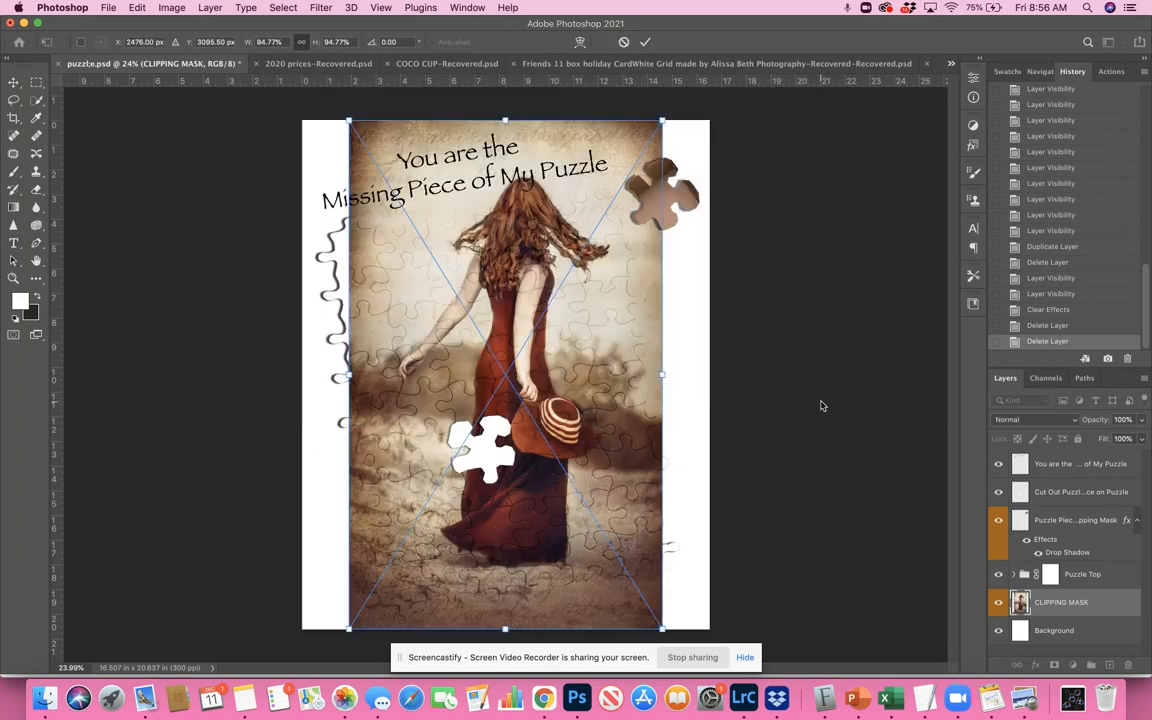
# Rotate the placed image to about -6.22°, scale it to about 100%, and position it over the puzzle outline
pyautogui.moveTo(697, 338); pyautogui.dragTo(687, 309)
pyautogui.moveTo(638, 377); pyautogui.dragTo(619, 388)
pyautogui.moveTo(598, 106); pyautogui.dragTo(615, 88)
pyautogui.moveTo(579, 244); pyautogui.dragTo(585, 280)
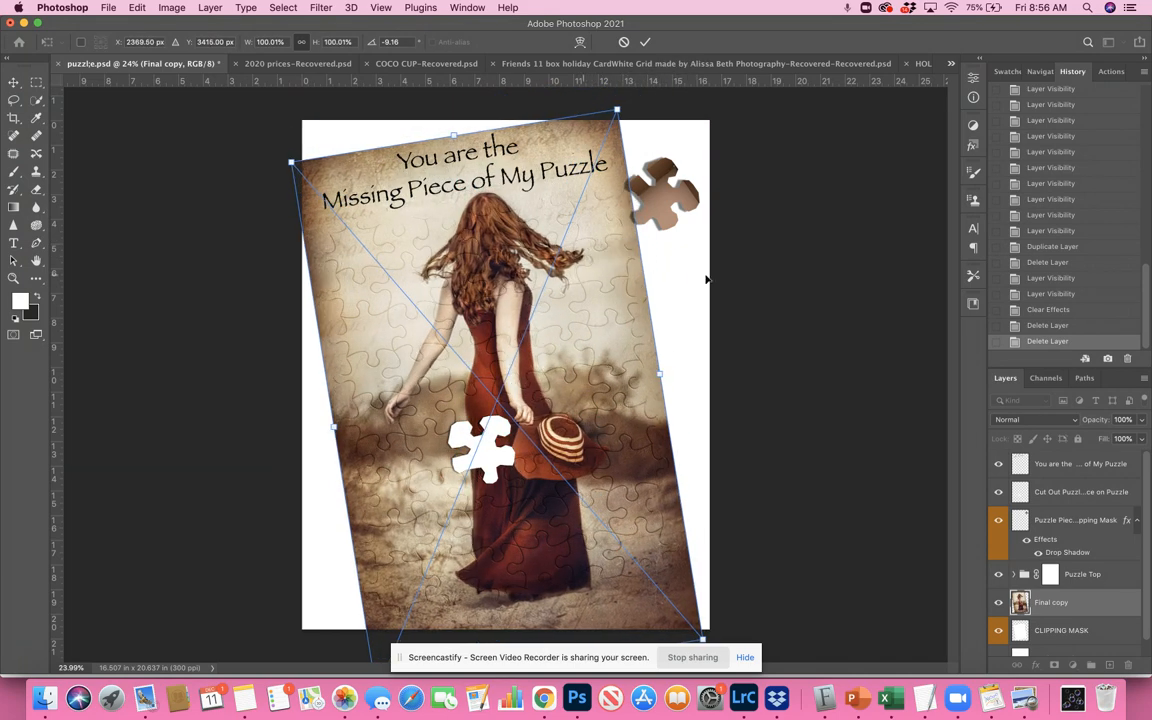
pyautogui.moveTo(688, 276); pyautogui.dragTo(699, 282)
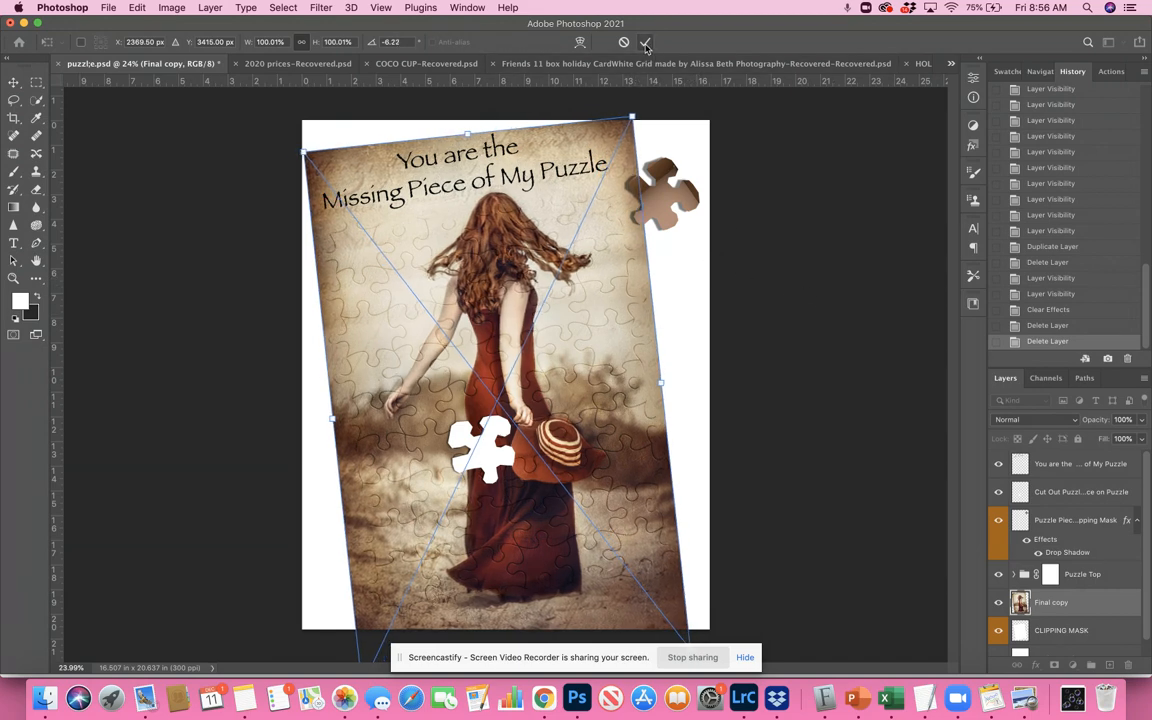
pyautogui.press('Return')
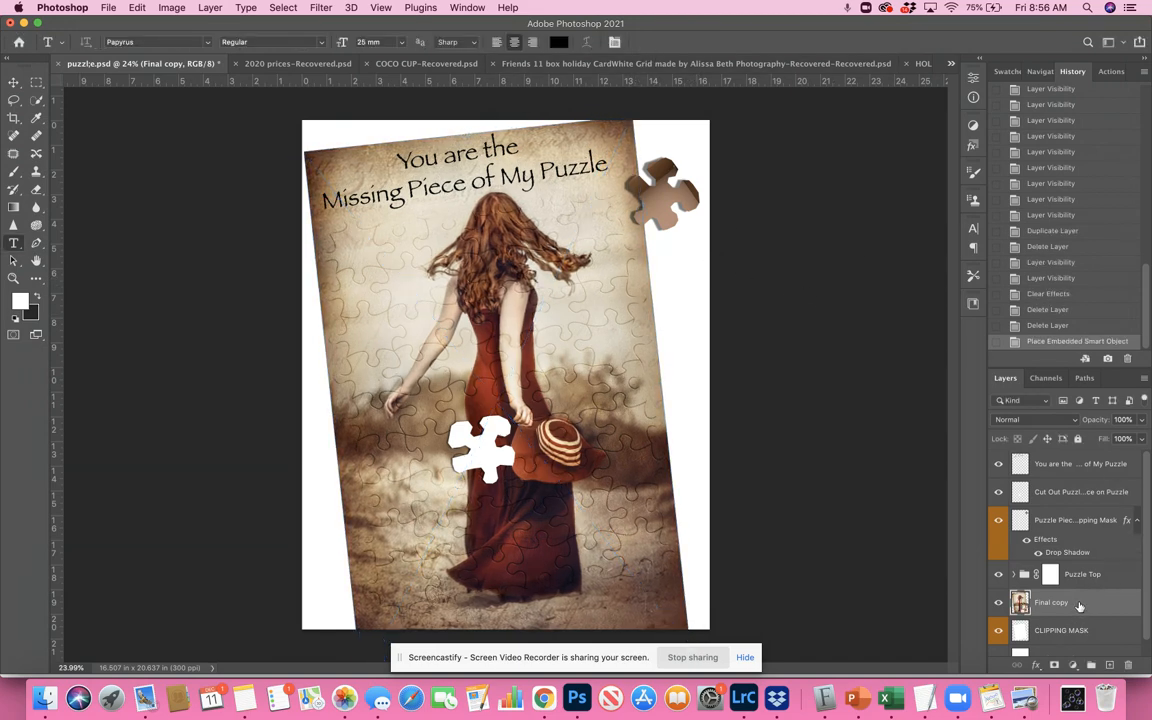
# Clip the Final copy layer to the CLIPPING MASK layer below it
pyautogui.scroll(-1, 1079, 606)
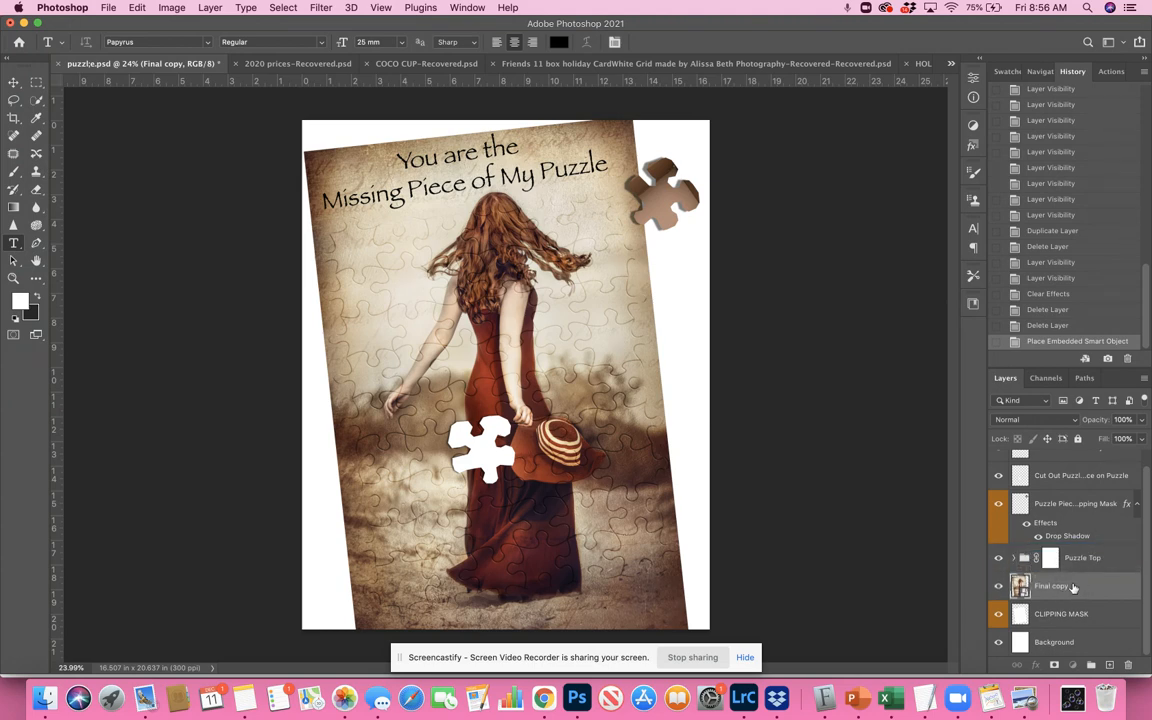
pyautogui.rightClick(1073, 588)
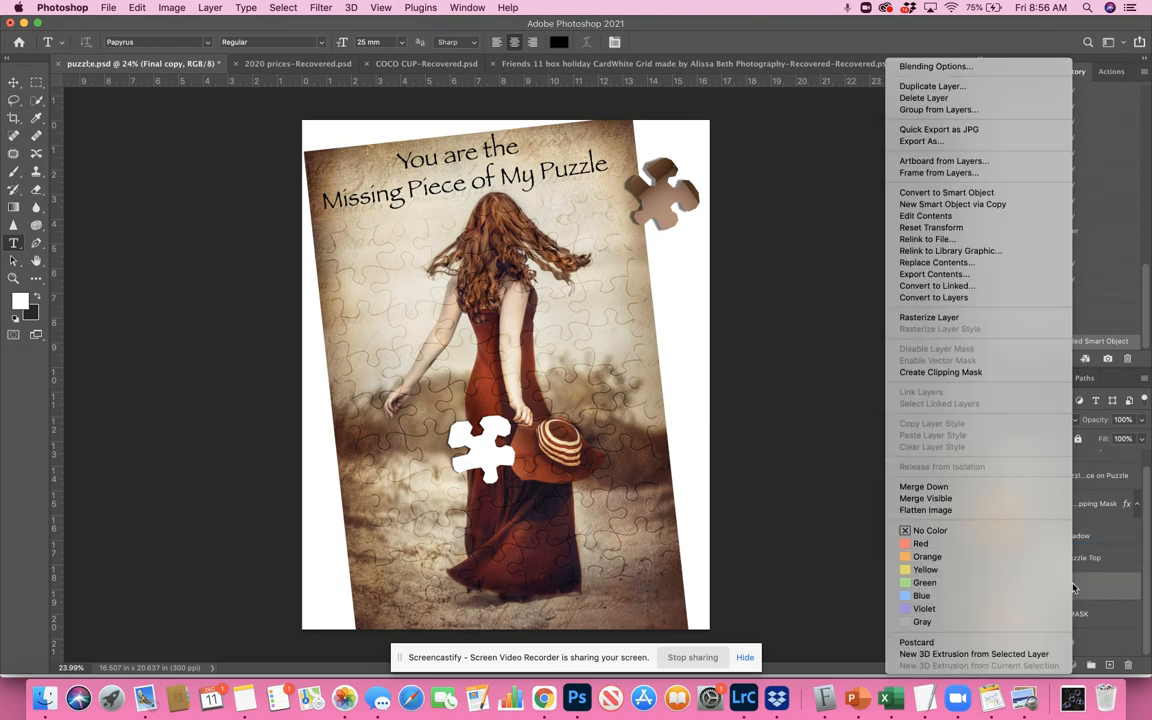
pyautogui.click(1006, 375)
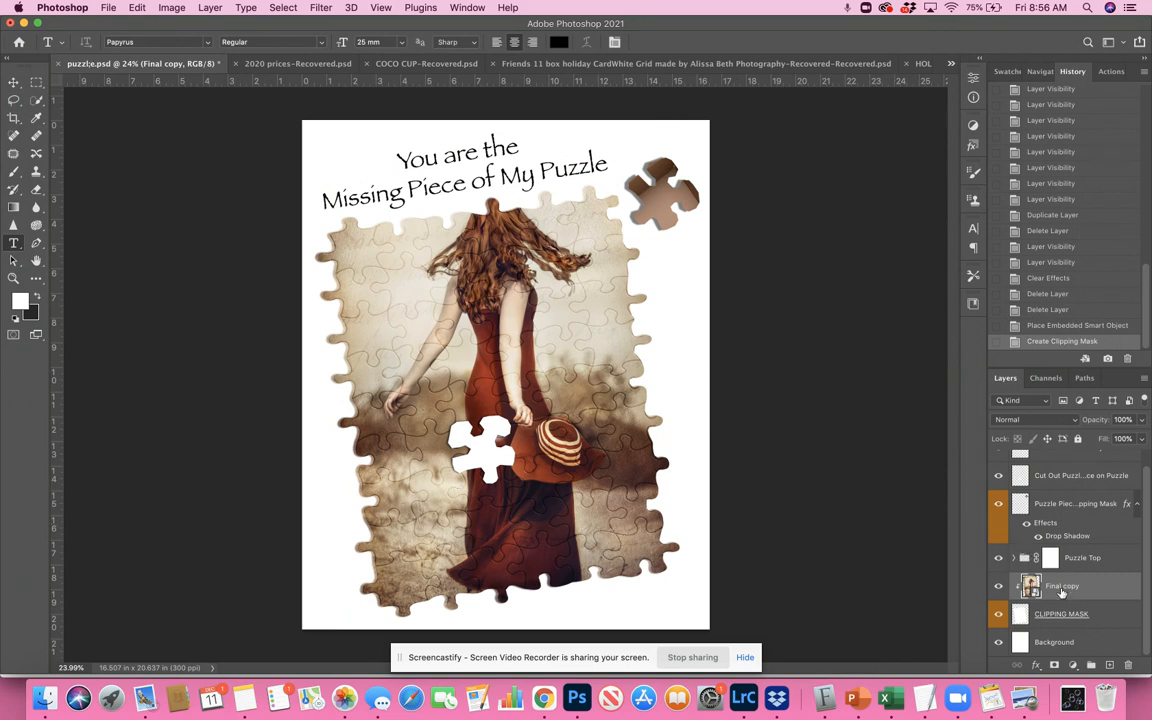
# Free Transform the clipped photo to about 95.65% width and 90.01% height, repositioning it so the woman fits inside the puzzle shape
pyautogui.press('super+t')
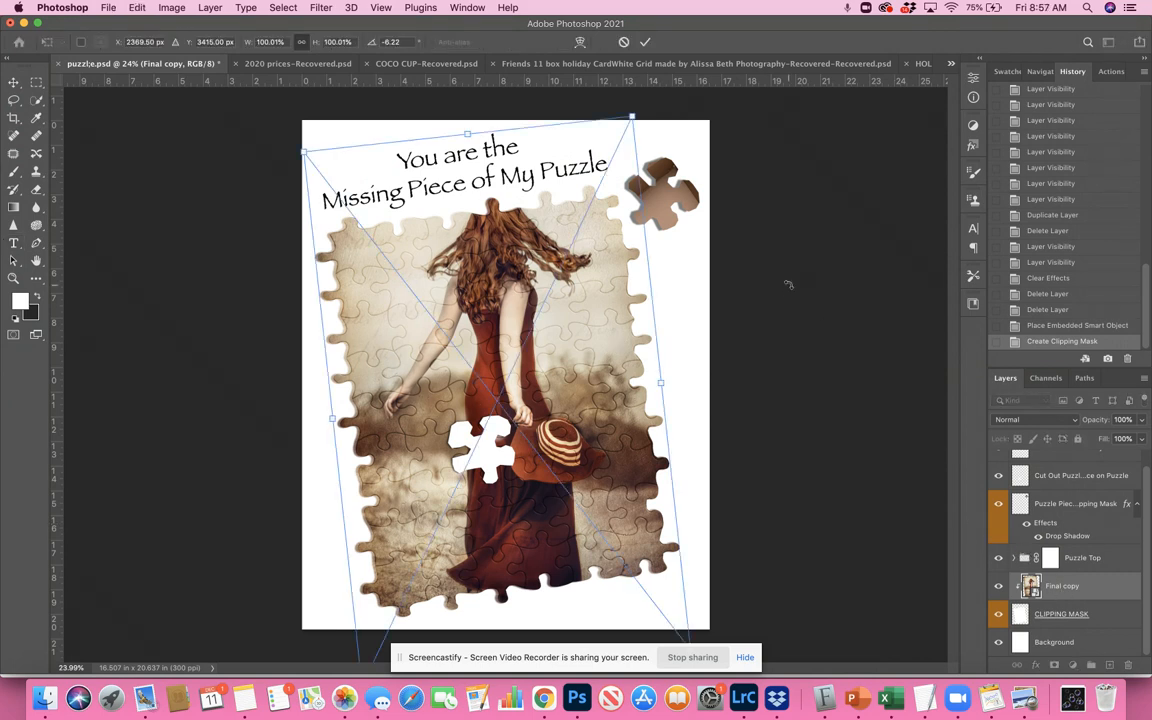
pyautogui.moveTo(633, 116); pyautogui.dragTo(614, 176)
pyautogui.moveTo(594, 368); pyautogui.dragTo(616, 357)
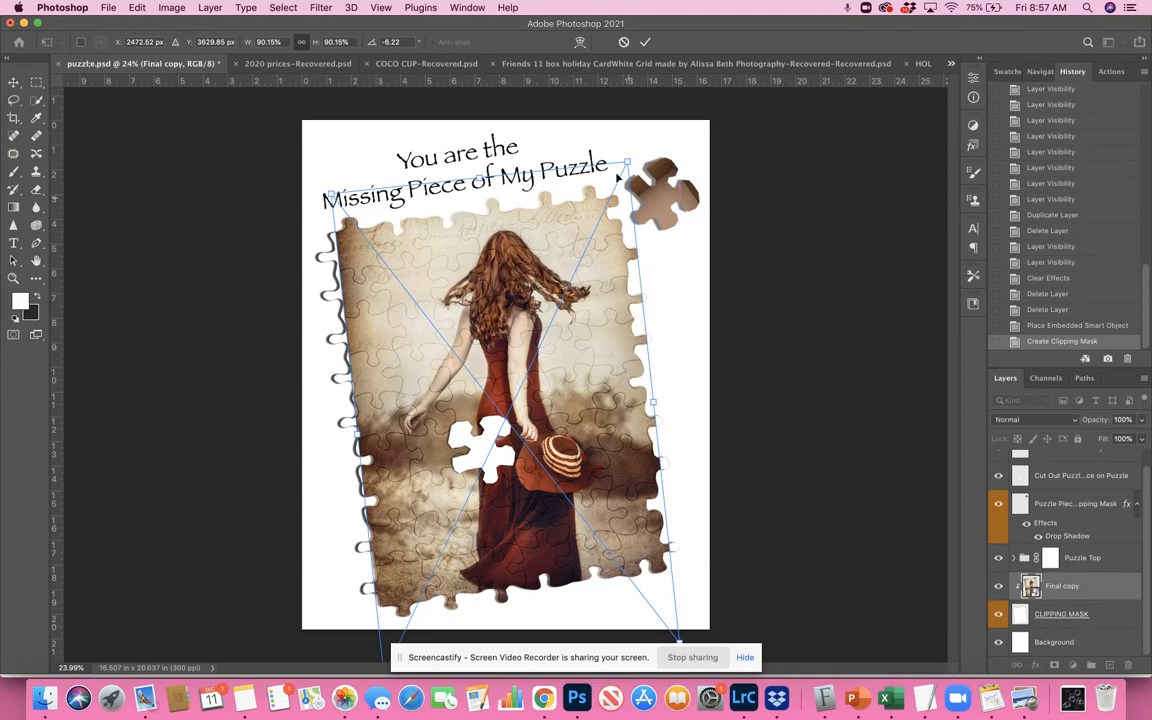
pyautogui.moveTo(627, 160); pyautogui.dragTo(622, 137)
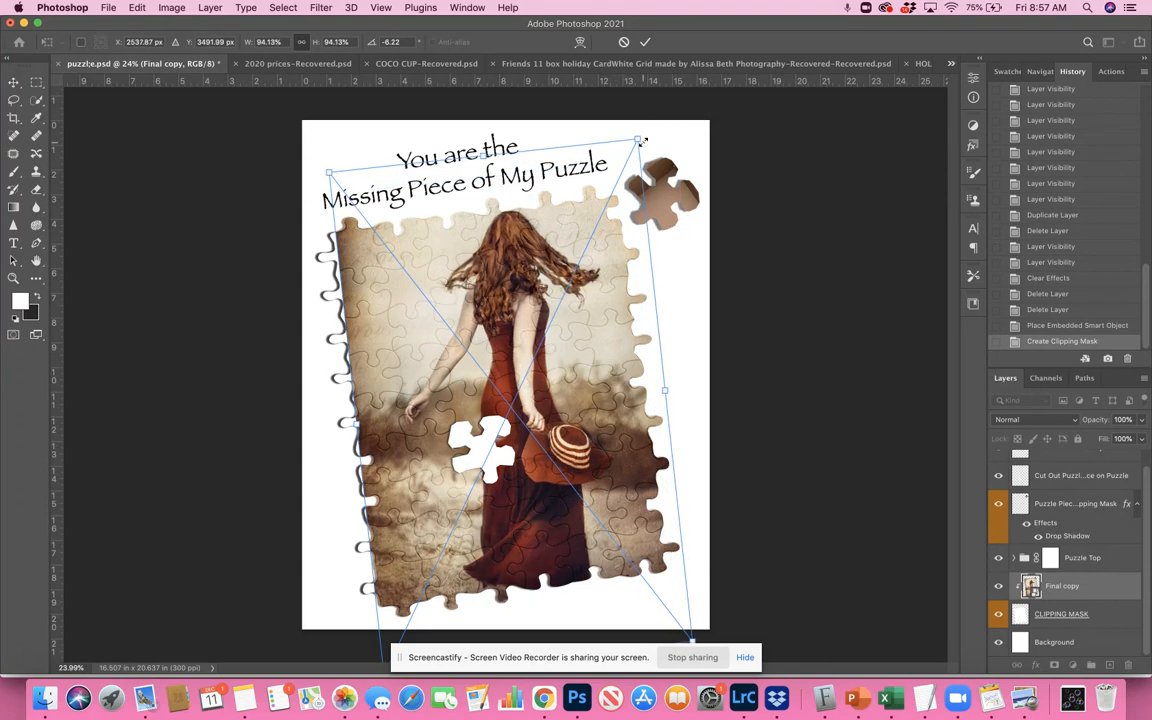
pyautogui.moveTo(548, 300); pyautogui.dragTo(562, 301)
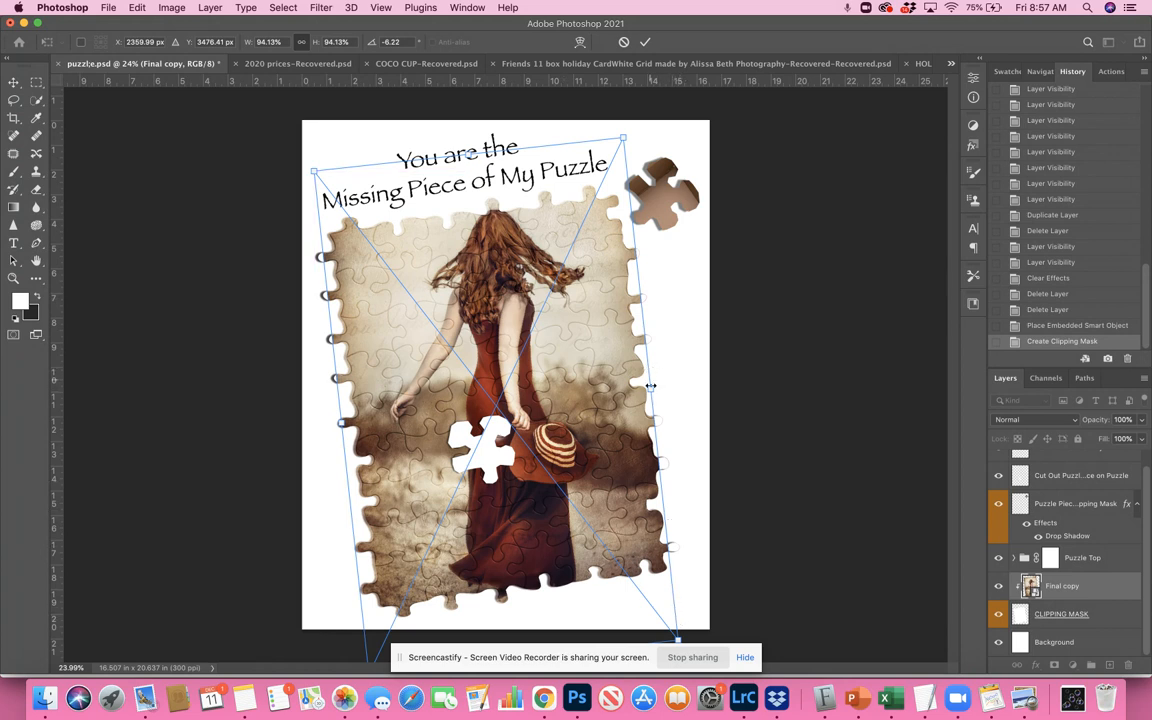
pyautogui.moveTo(652, 390); pyautogui.dragTo(661, 389)
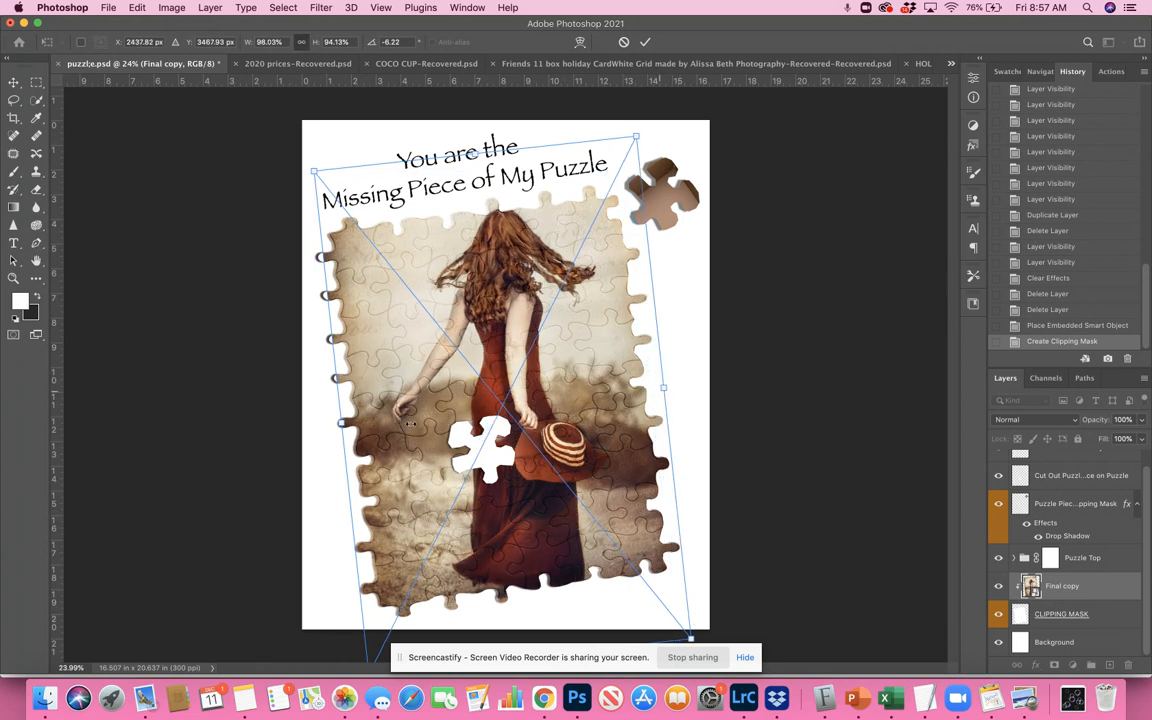
pyautogui.moveTo(341, 427); pyautogui.dragTo(334, 425)
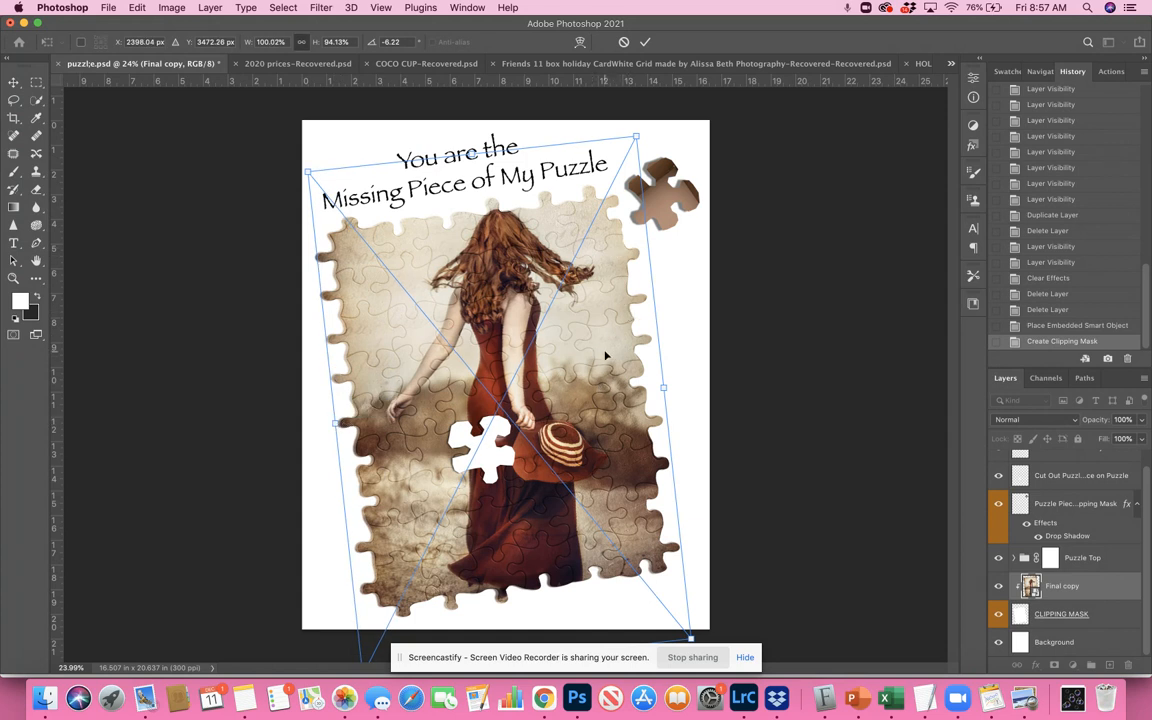
pyautogui.moveTo(636, 135); pyautogui.dragTo(623, 160)
pyautogui.moveTo(608, 338)
pyautogui.mouseDown()
pyautogui.moveTo(608, 325)
pyautogui.moveTo(598, 333)
pyautogui.mouseUp()
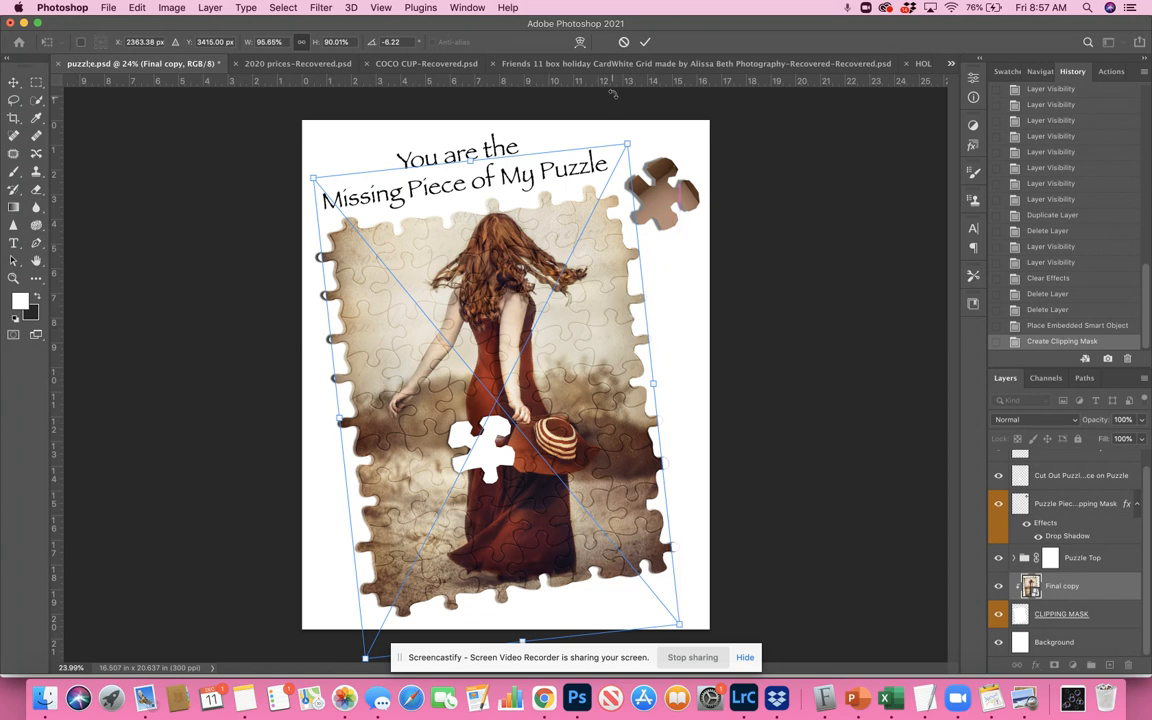
pyautogui.click(644, 43)
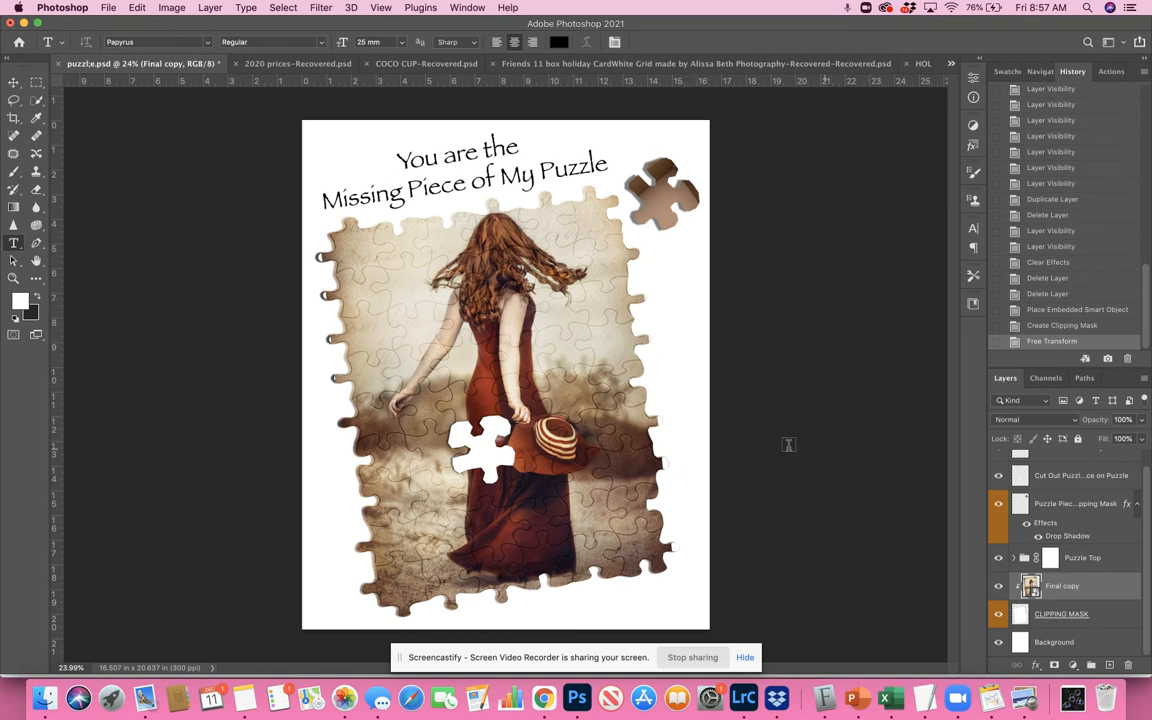
# Toggle the visibility of the Cut Out Puzzle Piece layer to examine the photo area it covers
pyautogui.scroll(1, 1081, 512)
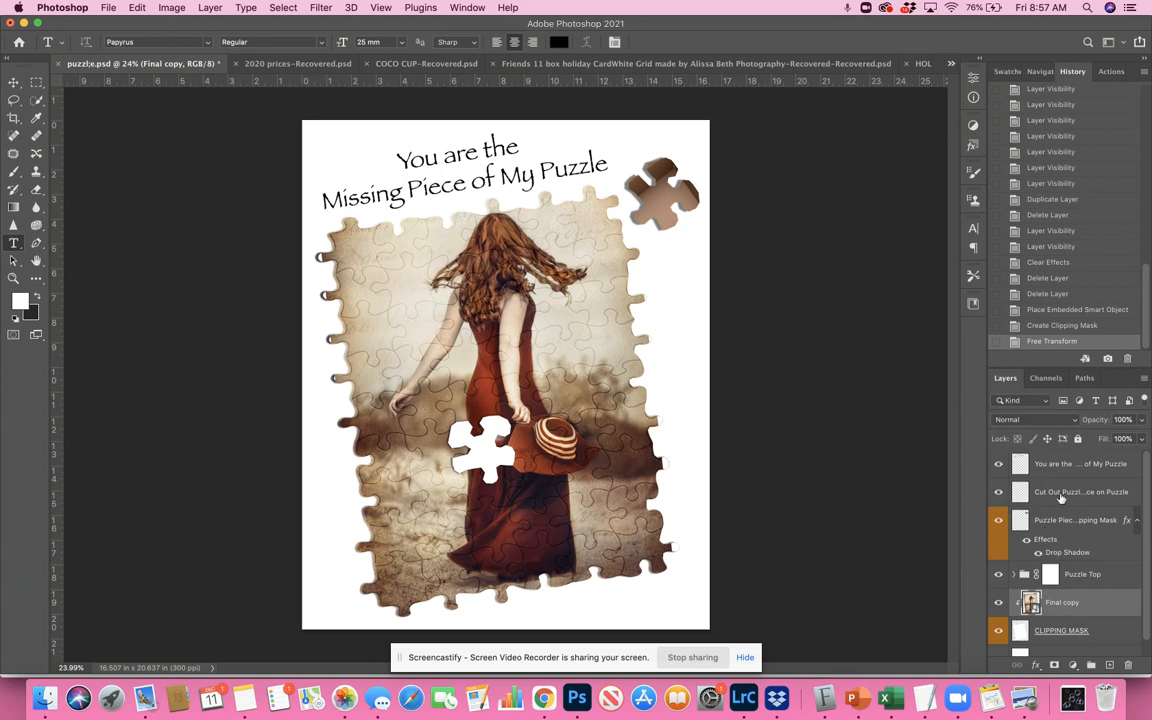
pyautogui.click(997, 492)
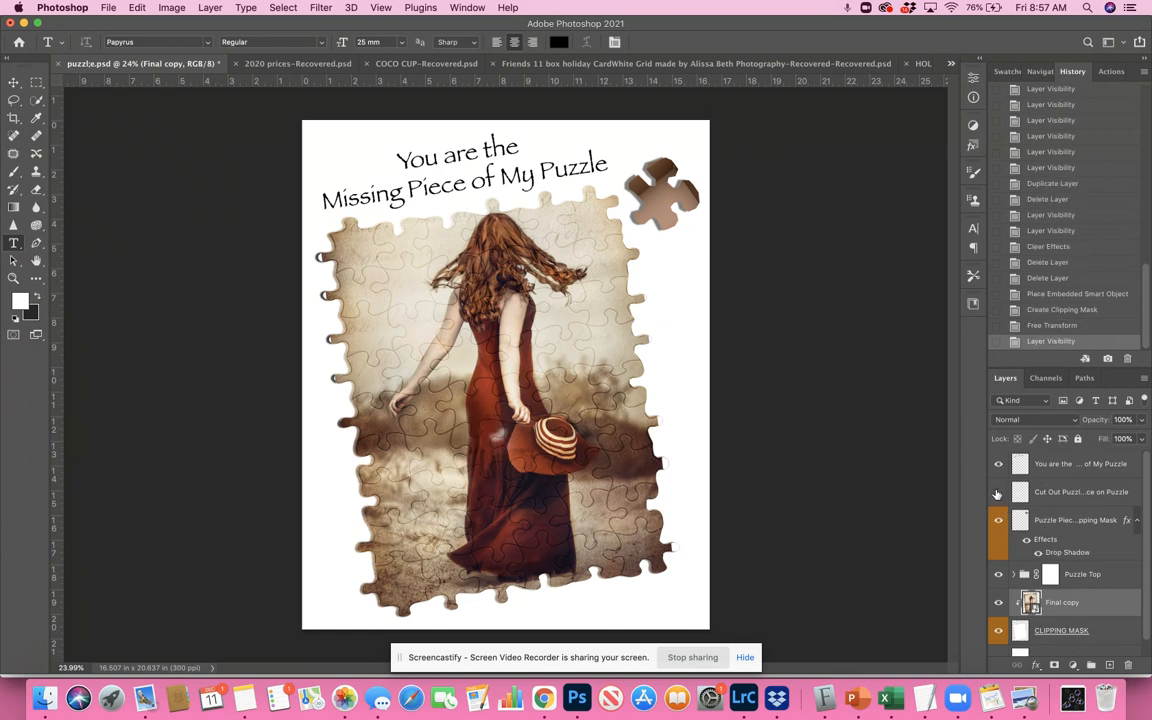
pyautogui.click(997, 492)
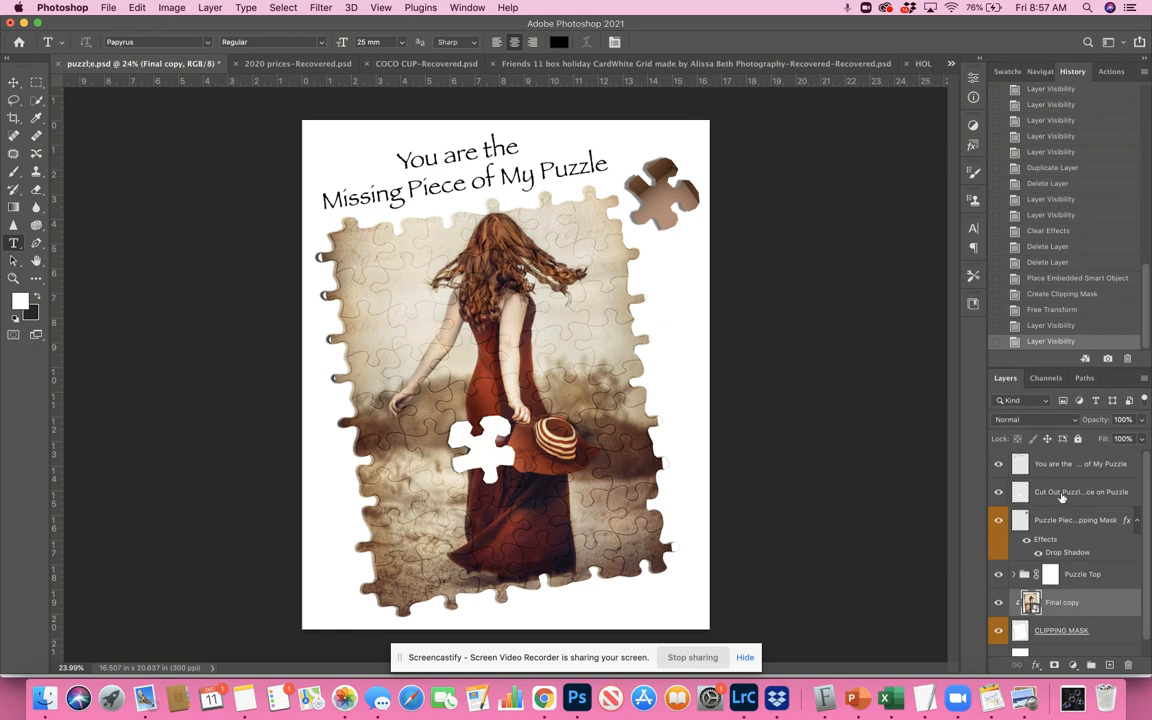
pyautogui.click(997, 492)
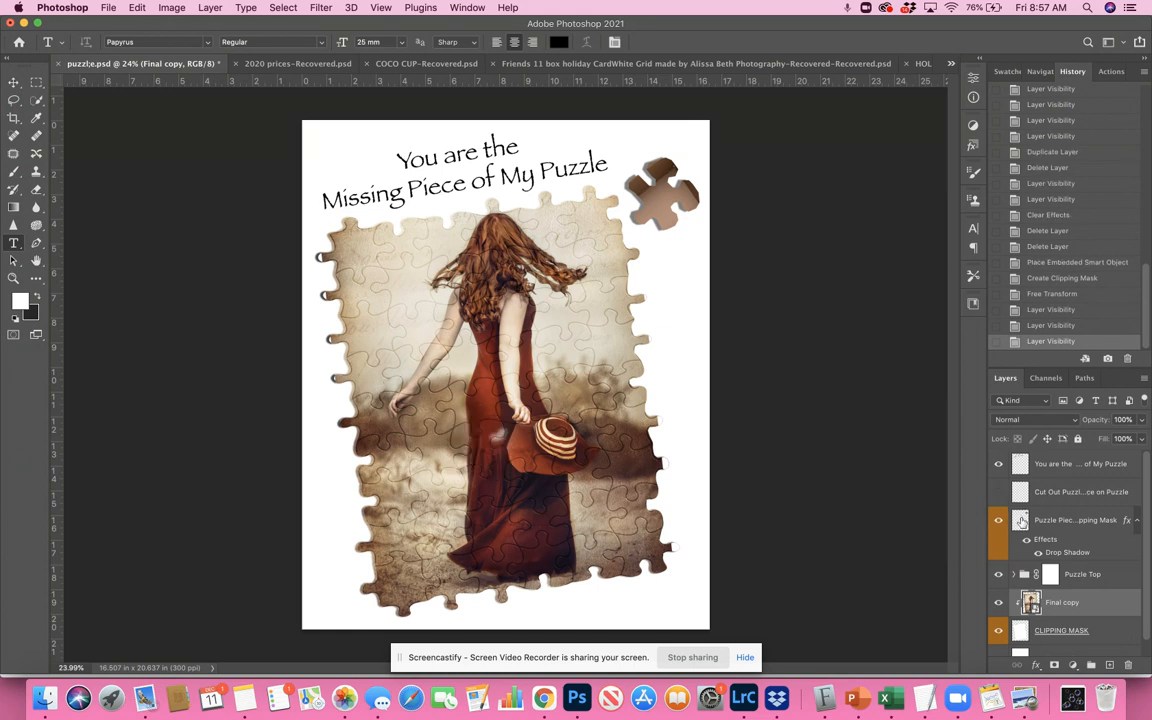
# Rename the Final copy layer as Painted Lady
pyautogui.scroll(-1, 1022, 522)
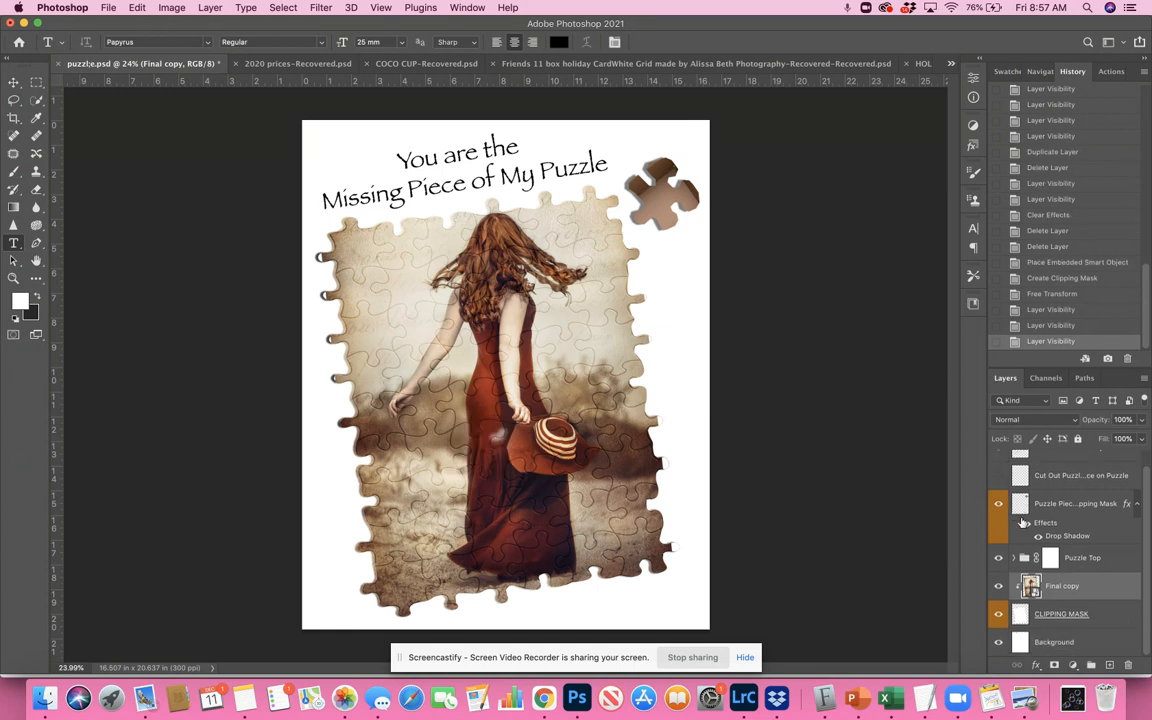
pyautogui.doubleClick(1063, 588)
pyautogui.write('Painted Lady')
pyautogui.press('Return')
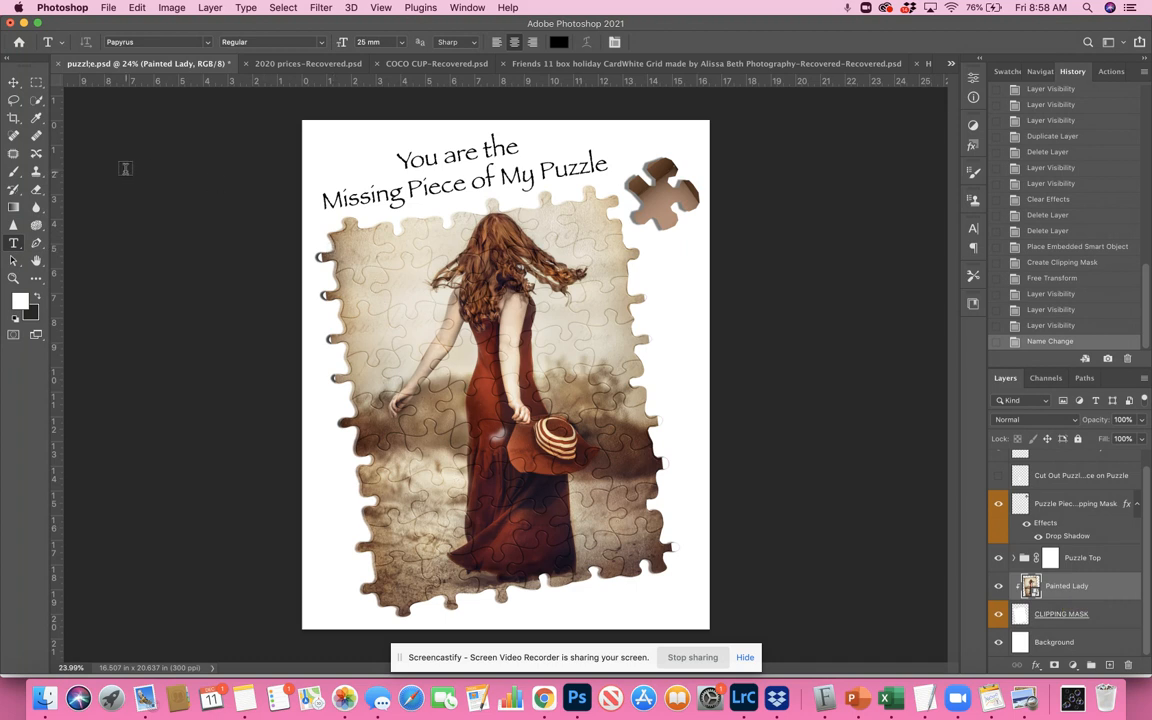
# Show the Cut Out Puzzle Piece layer, then lasso loosely around the missing-piece hole and copy that Painted Lady area to a new layer
pyautogui.click(13, 101)
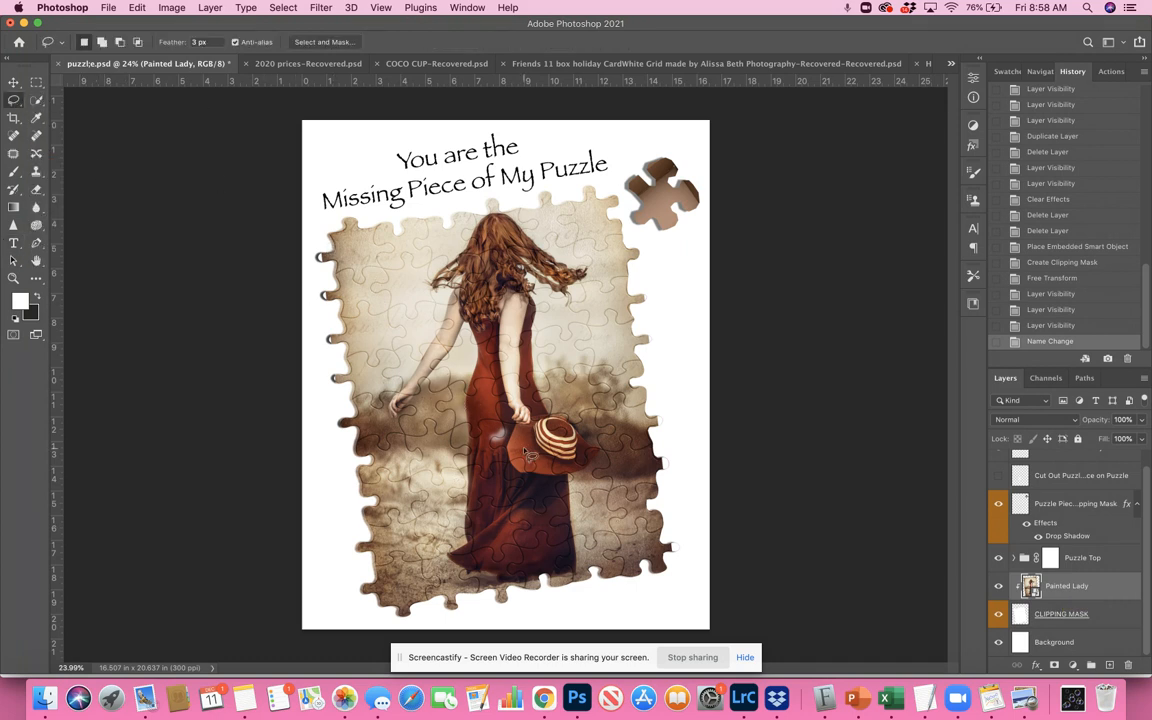
pyautogui.scroll(2, 1089, 491)
pyautogui.click(999, 492)
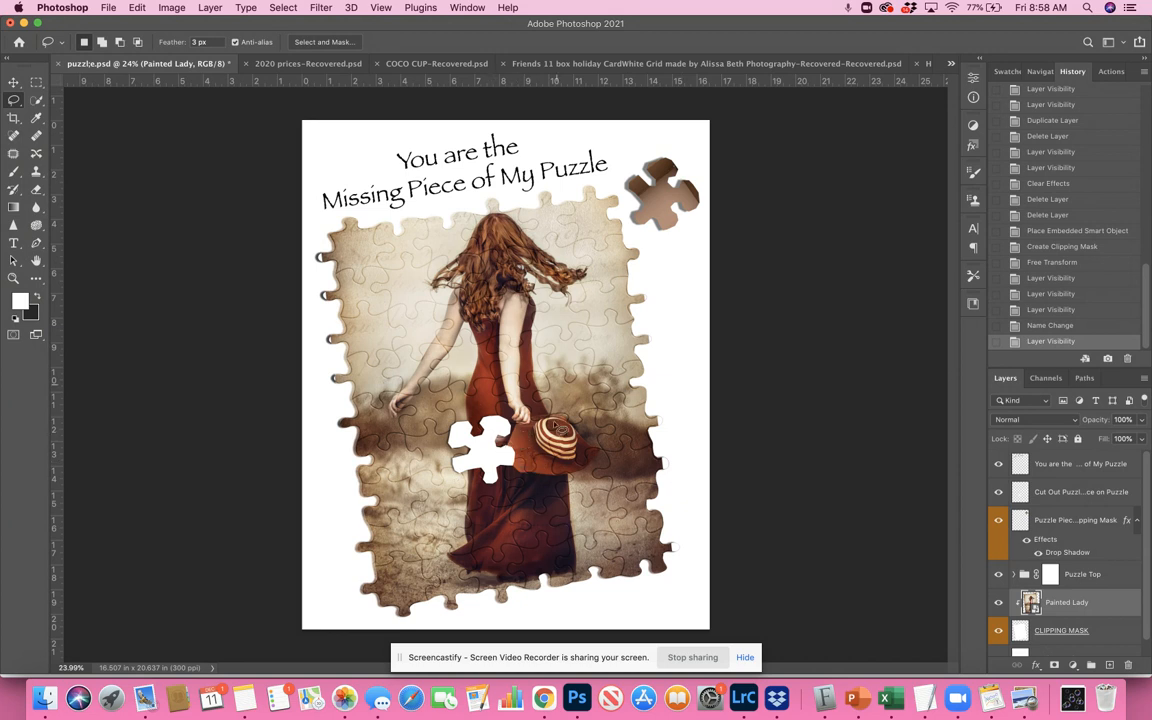
pyautogui.scroll(-1, 1080, 552)
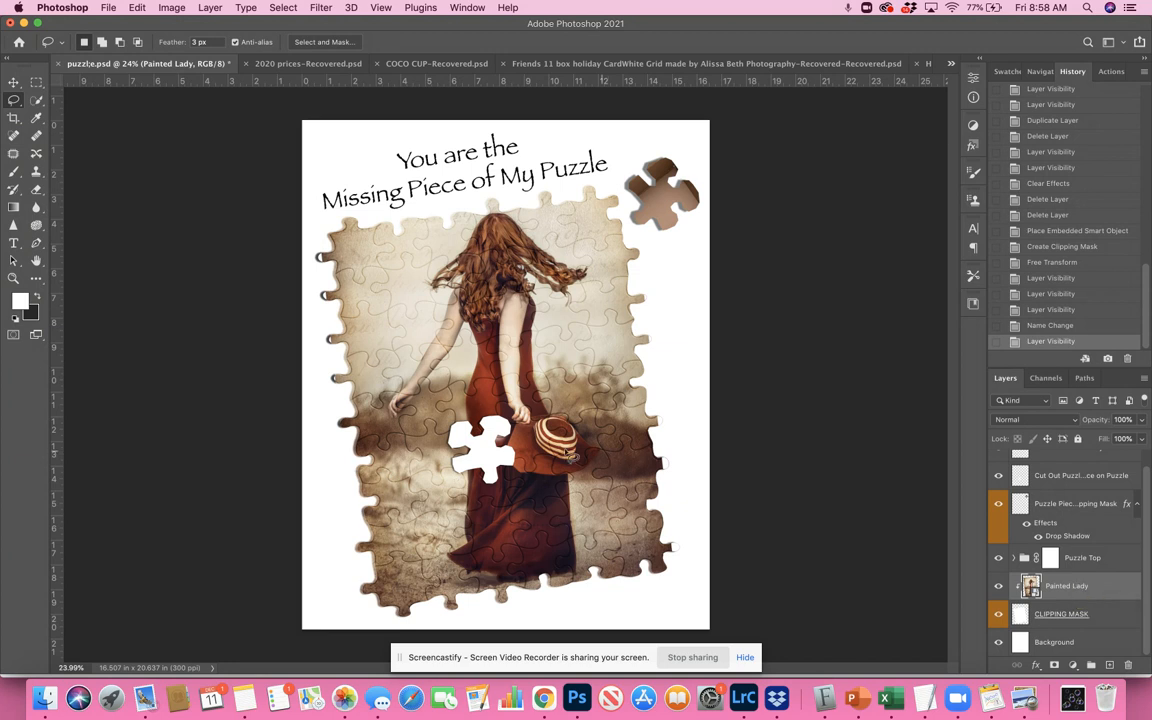
pyautogui.moveTo(437, 427)
pyautogui.mouseDown()
pyautogui.moveTo(505, 404)
pyautogui.moveTo(519, 415)
pyautogui.moveTo(532, 444)
pyautogui.moveTo(526, 484)
pyautogui.moveTo(482, 506)
pyautogui.moveTo(454, 492)
pyautogui.moveTo(440, 430)
pyautogui.mouseUp()
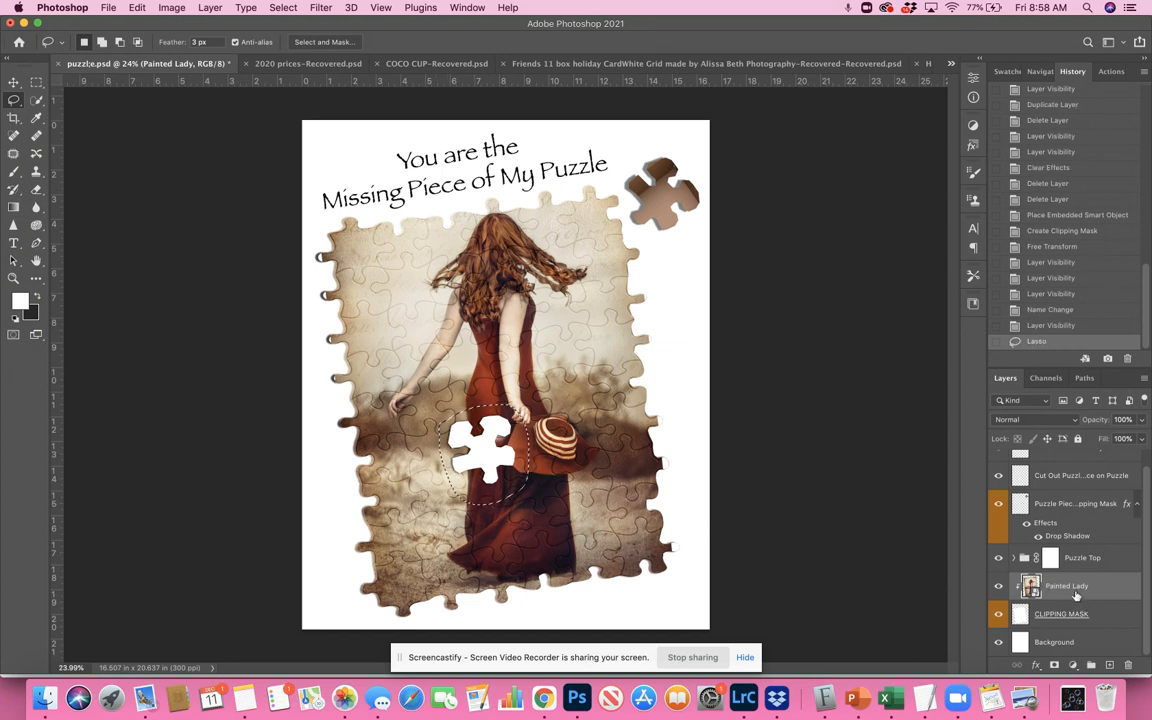
pyautogui.press('super+j')
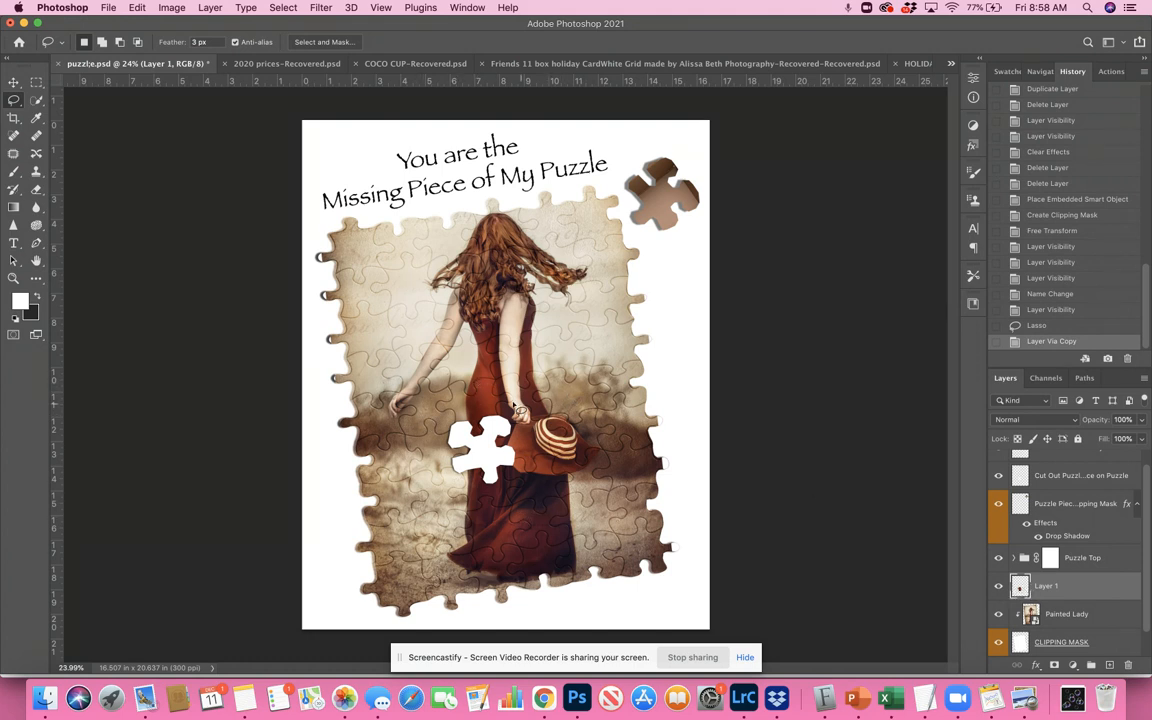
# Temporarily hide the Painted Lady and Cut Out Puzzle Piece layers to inspect the copied area, and show both layers again
pyautogui.click(997, 615)
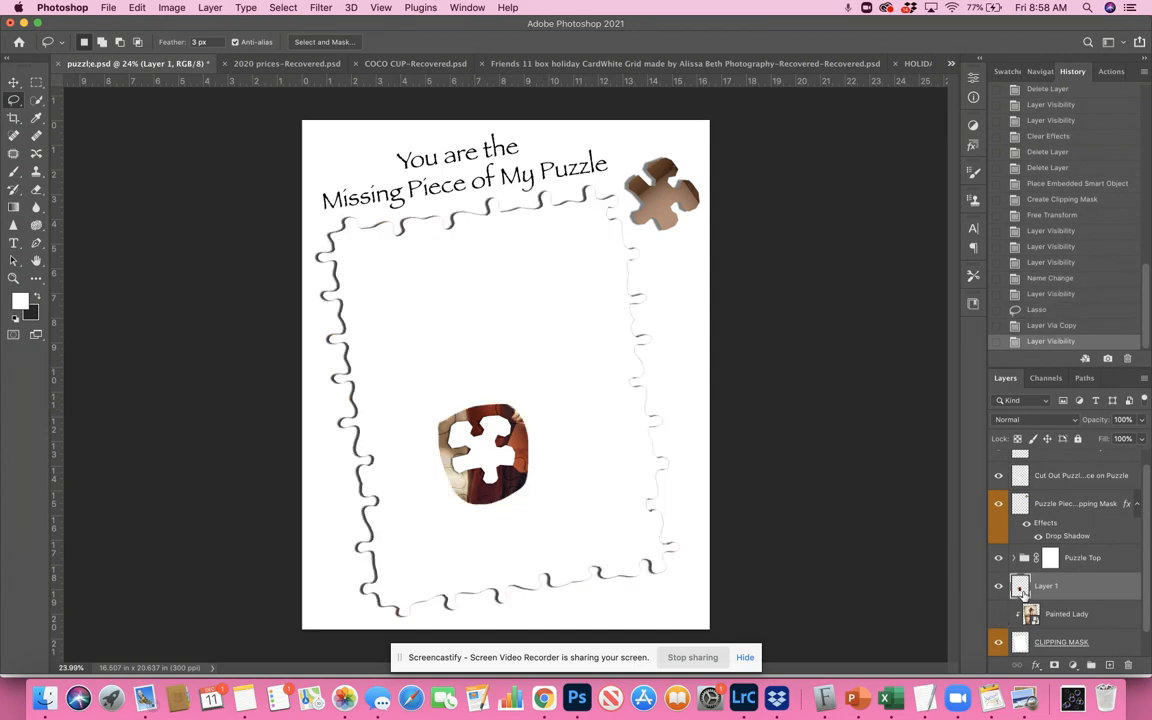
pyautogui.scroll(1, 1020, 525)
pyautogui.click(998, 492)
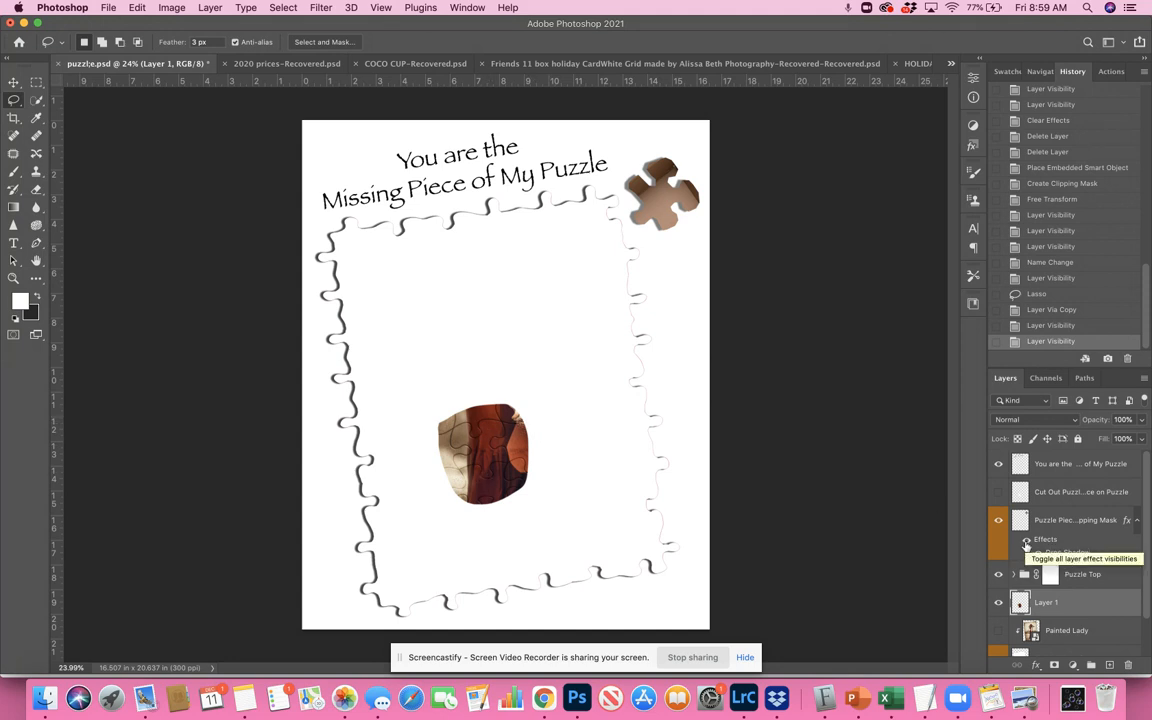
pyautogui.scroll(-2, 1022, 555)
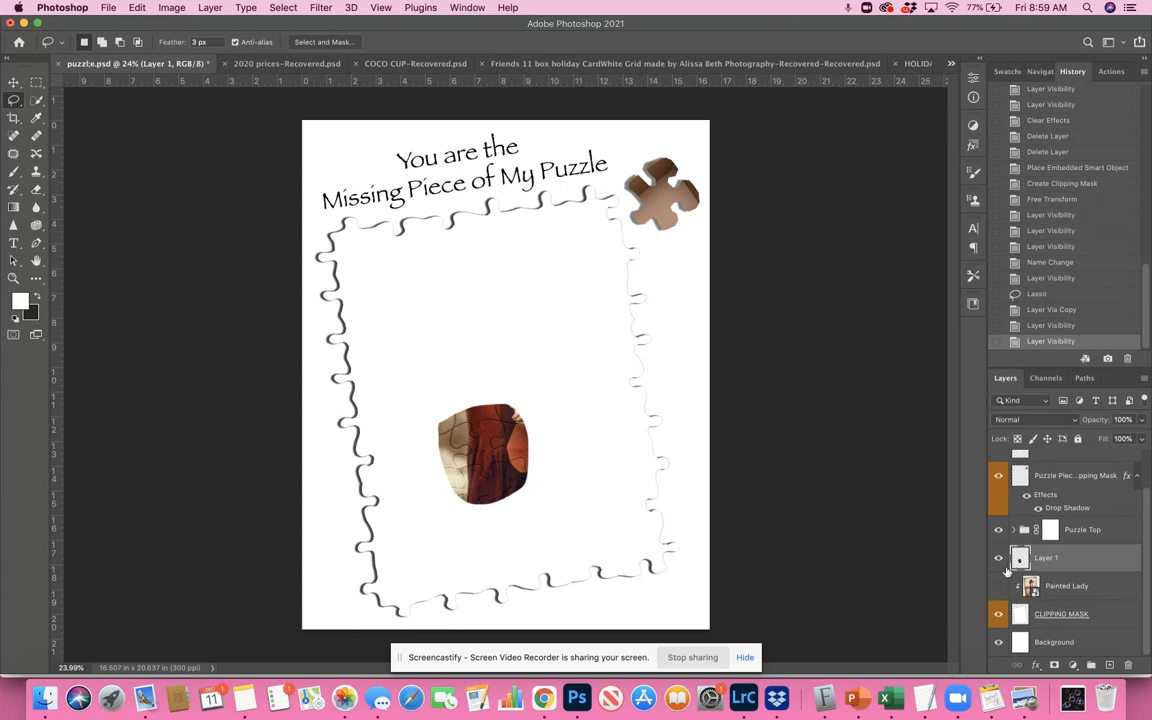
pyautogui.click(998, 585)
pyautogui.scroll(2, 1010, 538)
pyautogui.click(998, 491)
# Rename Layer 1, holding the lassoed photo area, as copy
pyautogui.scroll(-2, 1040, 585)
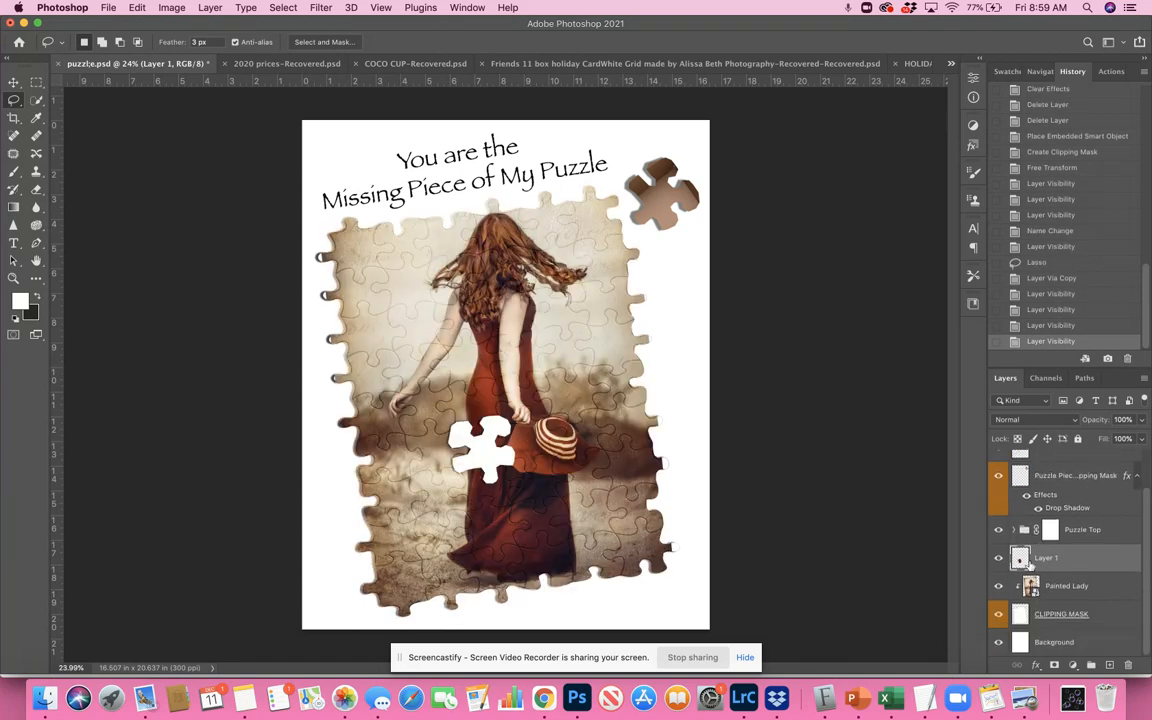
pyautogui.doubleClick(1043, 558)
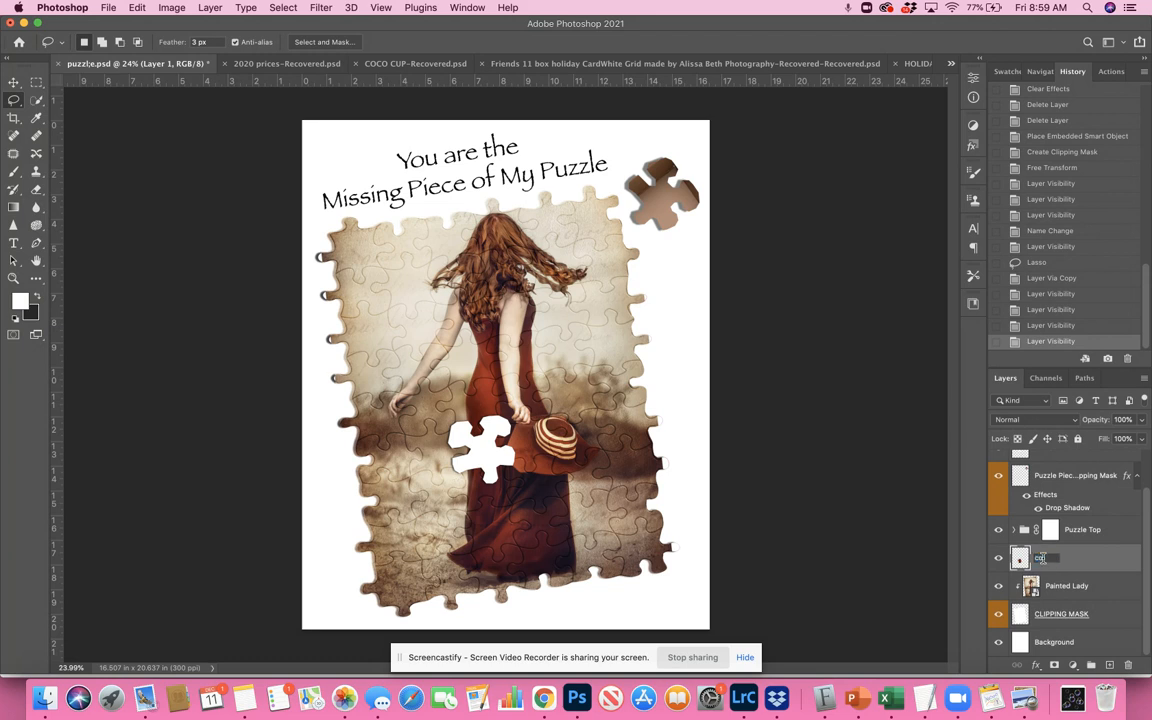
pyautogui.write('copy')
pyautogui.press('Return')
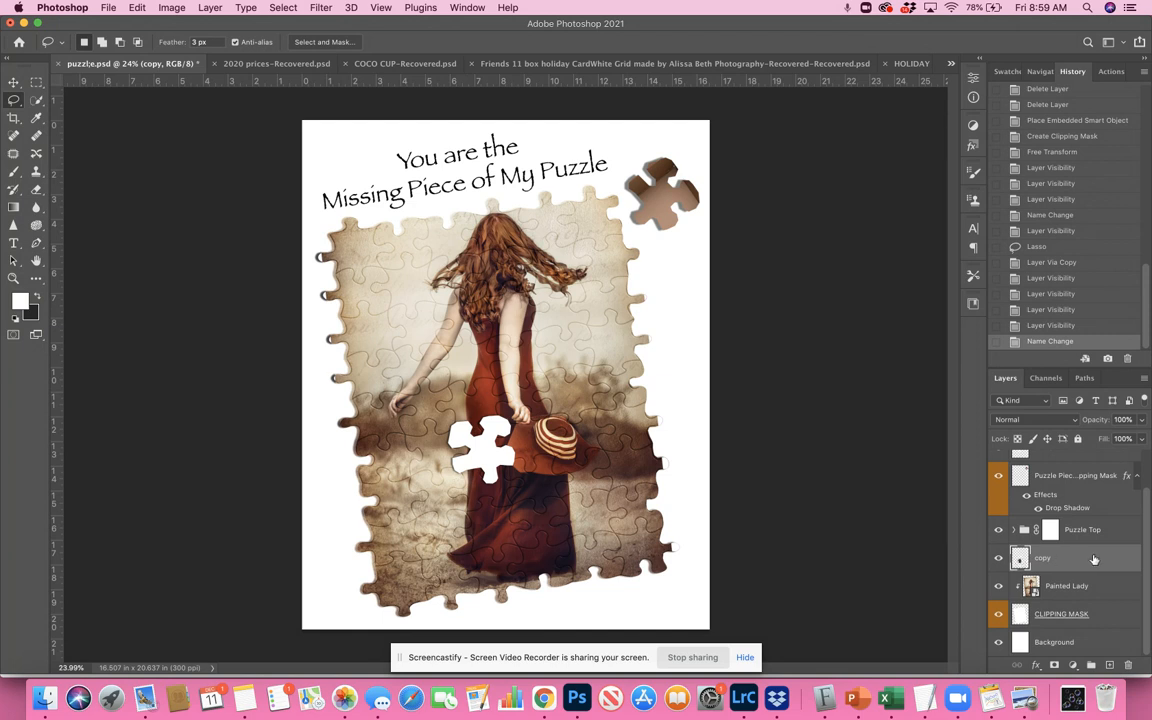
# Move the copy layer's photo area over the loose puzzle piece beside the title using Free Transform
pyautogui.press('super+t')
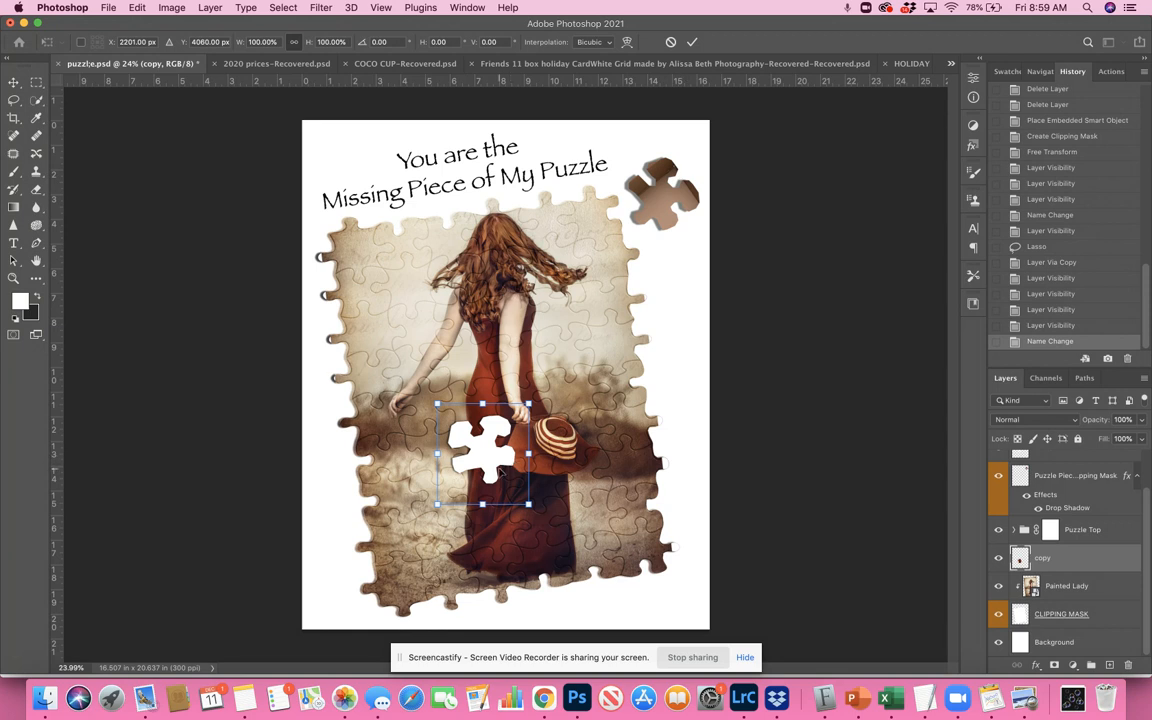
pyautogui.moveTo(500, 470); pyautogui.dragTo(675, 214)
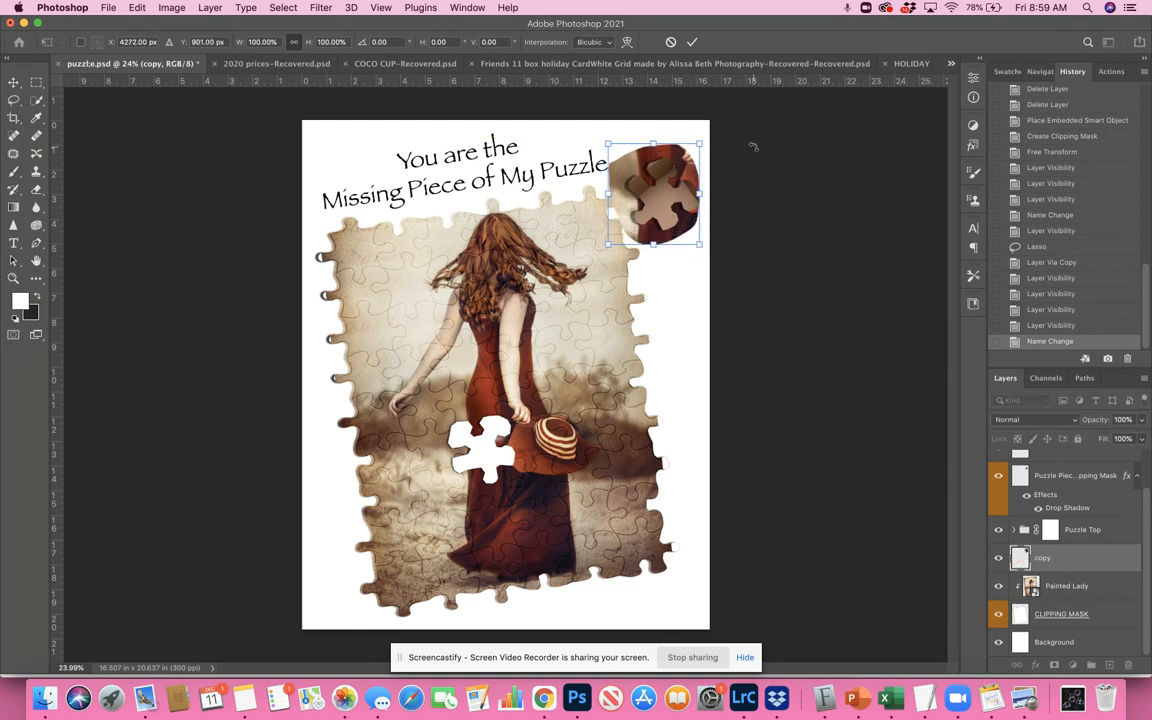
pyautogui.click(692, 42)
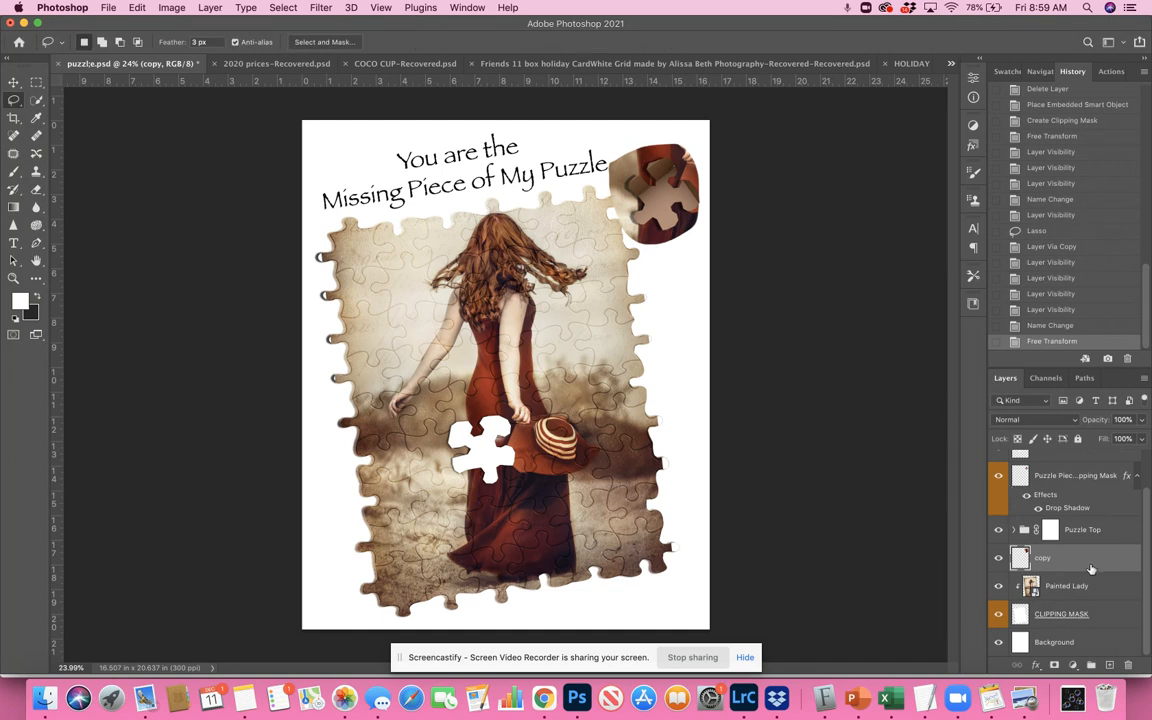
# Place the copy layer directly above the Puzzle Piece clipping mask layer and clip it to that layer
pyautogui.moveTo(1091, 569); pyautogui.dragTo(1084, 512)
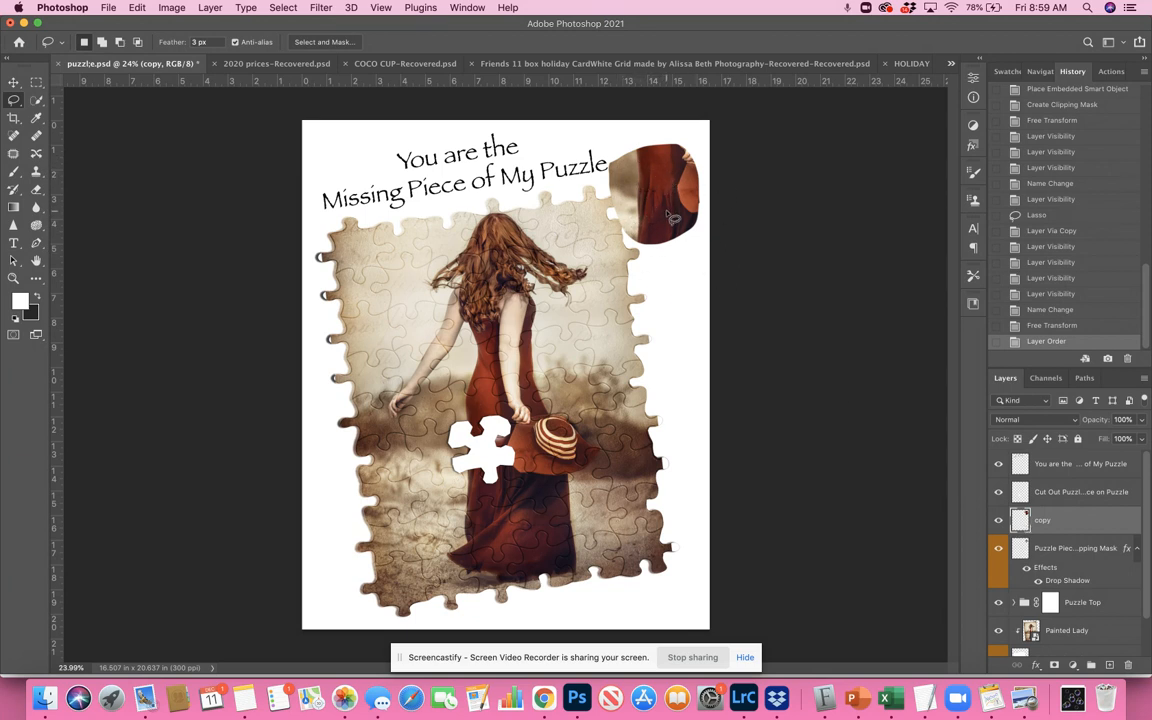
pyautogui.rightClick(1082, 525)
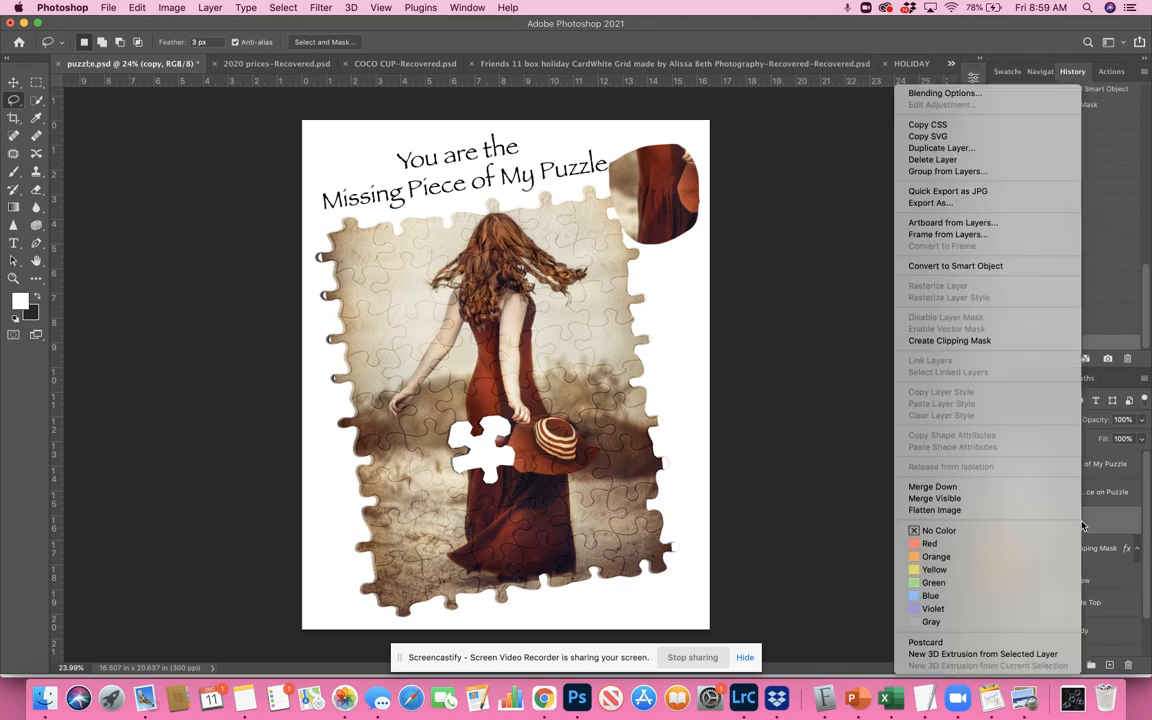
pyautogui.click(1002, 340)
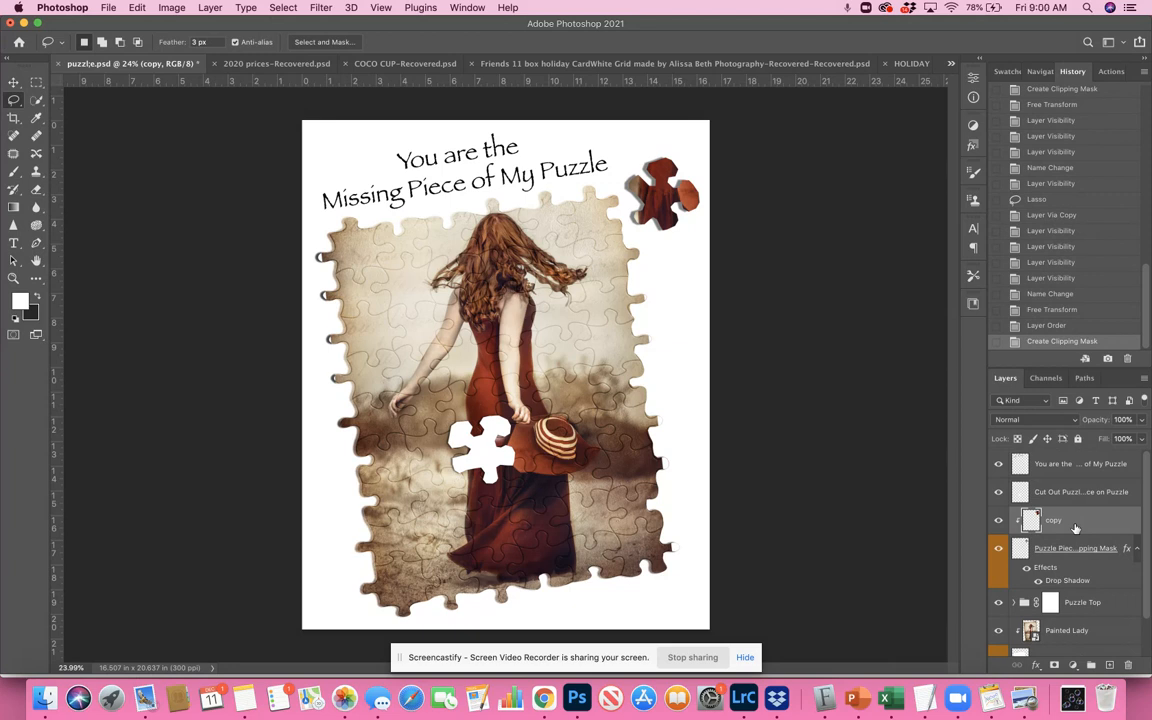
# Rotate the clipped copy layer about 35 degrees clockwise to align its image with the tilted loose puzzle piece
pyautogui.hotkey('ctrl', 't')
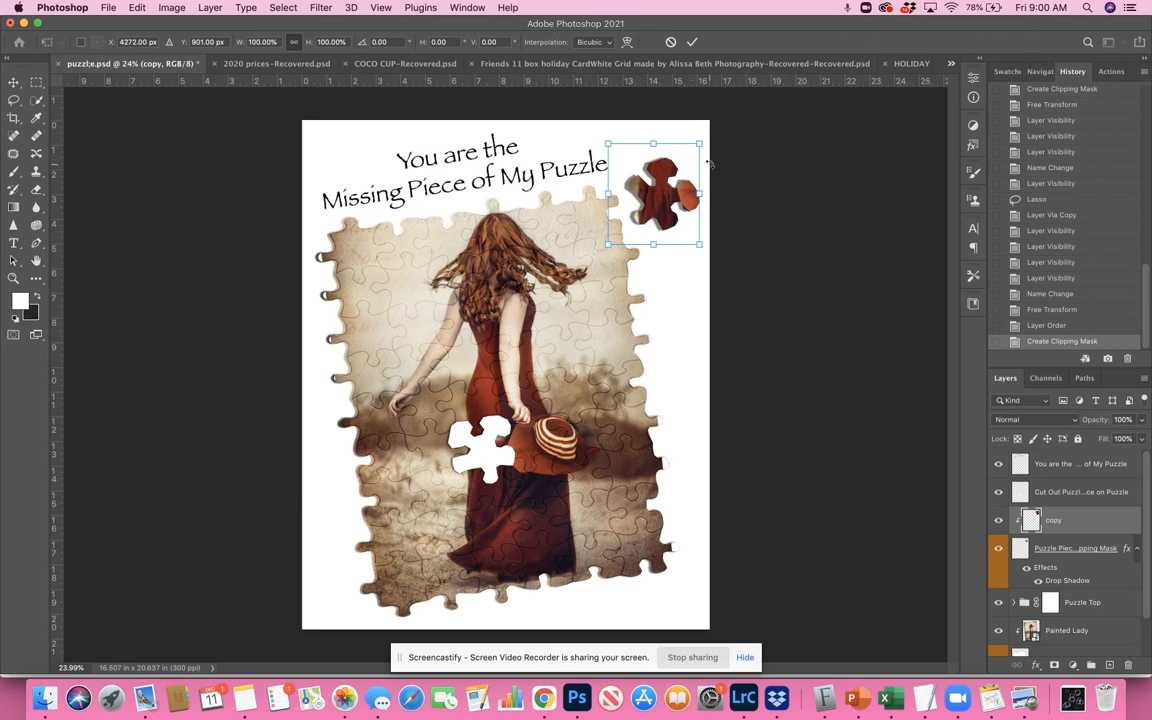
pyautogui.moveTo(707, 163); pyautogui.dragTo(702, 199)
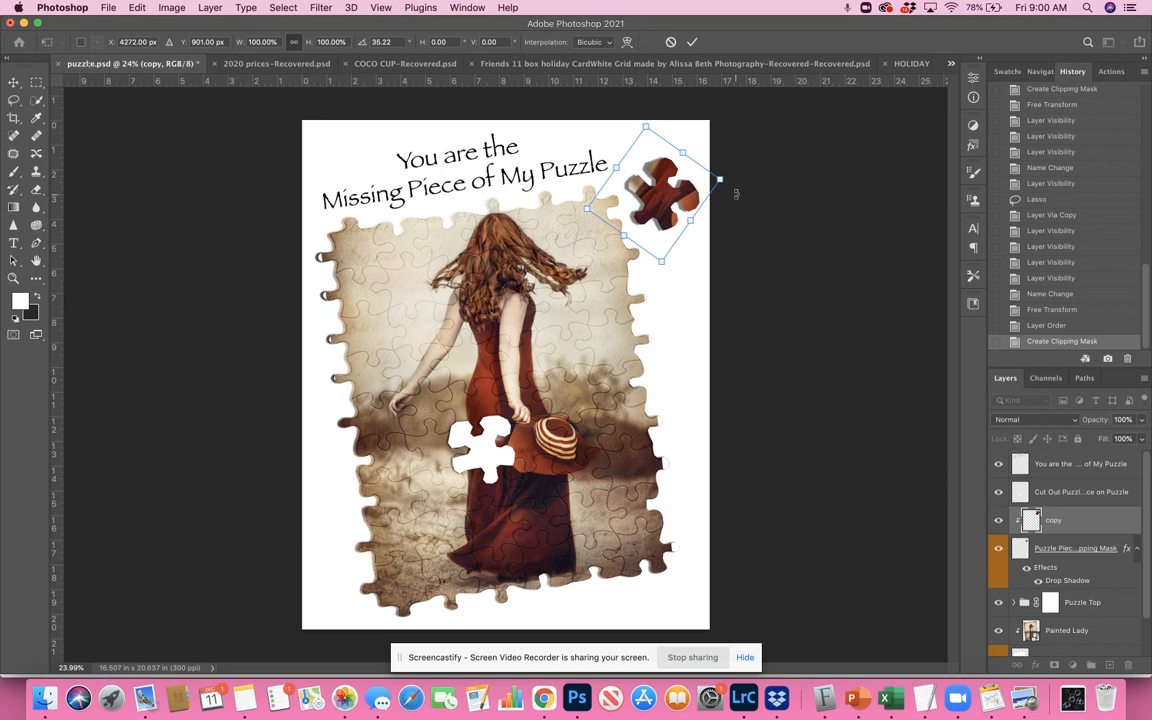
pyautogui.click(691, 43)
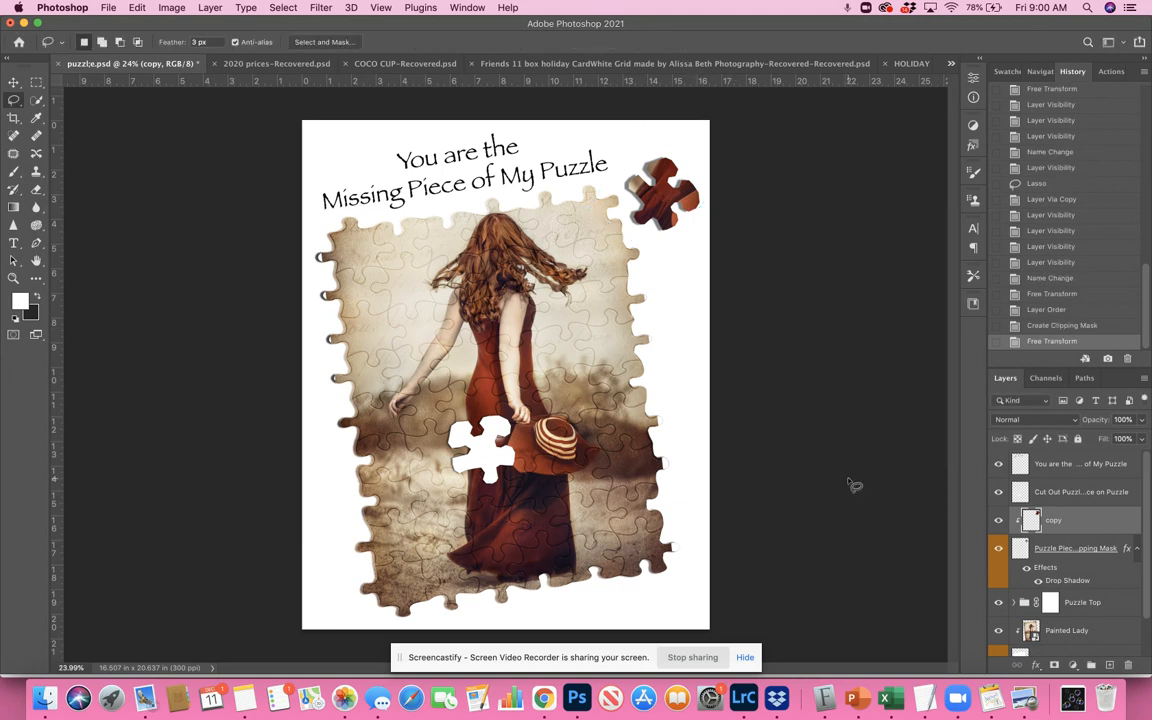